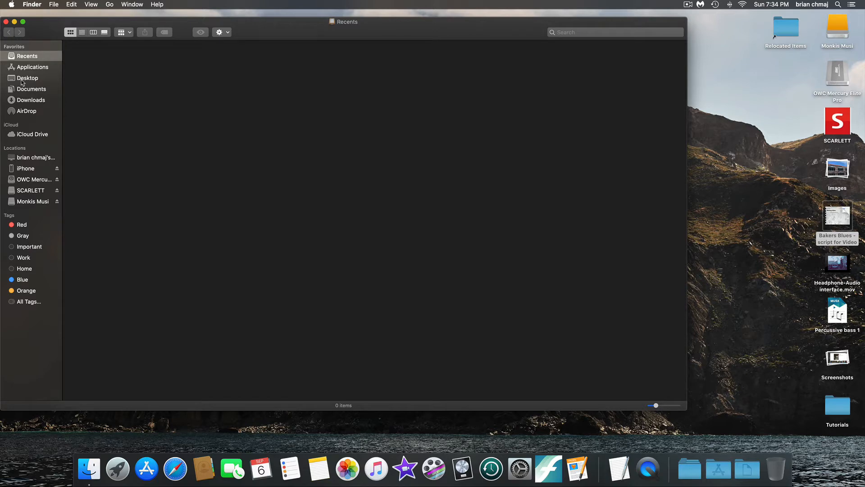
- Launch Logic Pro X from the Applications folder
{"action": "left_click", "coordinate": [27, 70]}
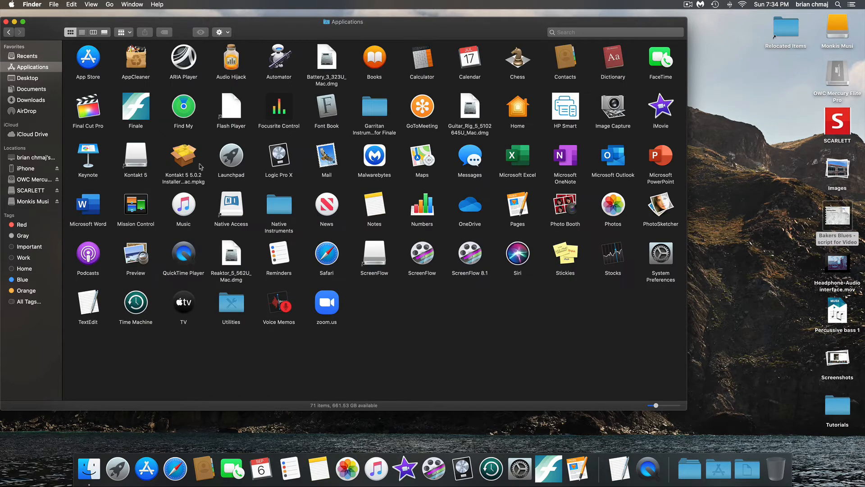
{"action": "double_click", "coordinate": [278, 158]}
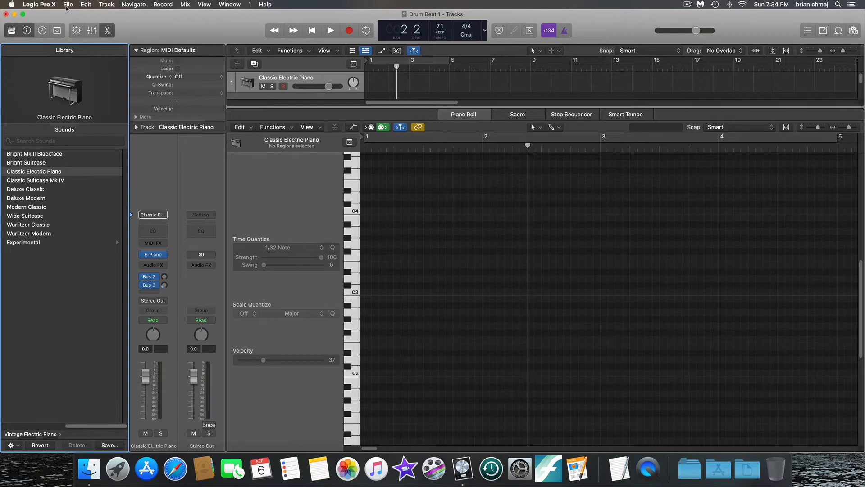
- Save the project as Drum Beat 1 in folder form, replacing the existing file of the same name
{"action": "left_click", "coordinate": [67, 5]}
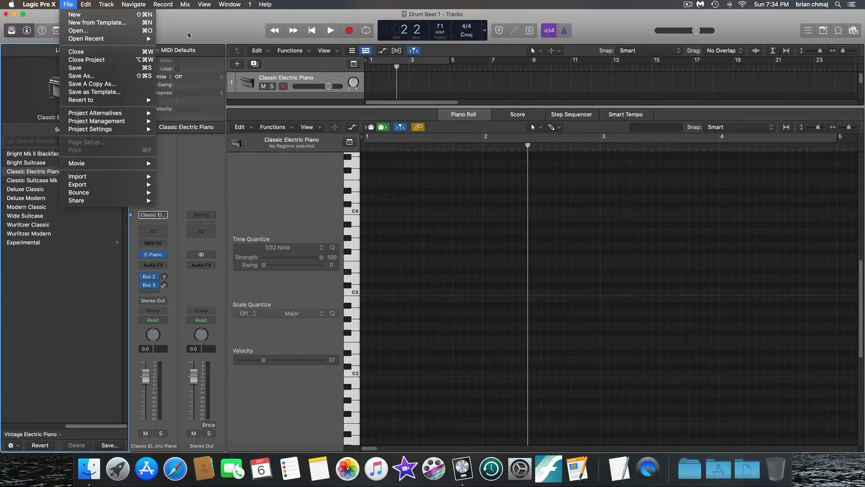
{"action": "left_click", "coordinate": [188, 34]}
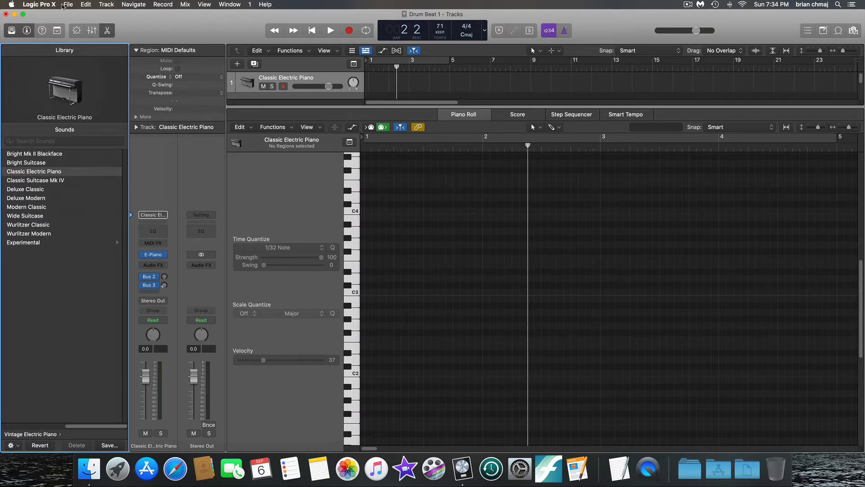
{"action": "left_click", "coordinate": [65, 5]}
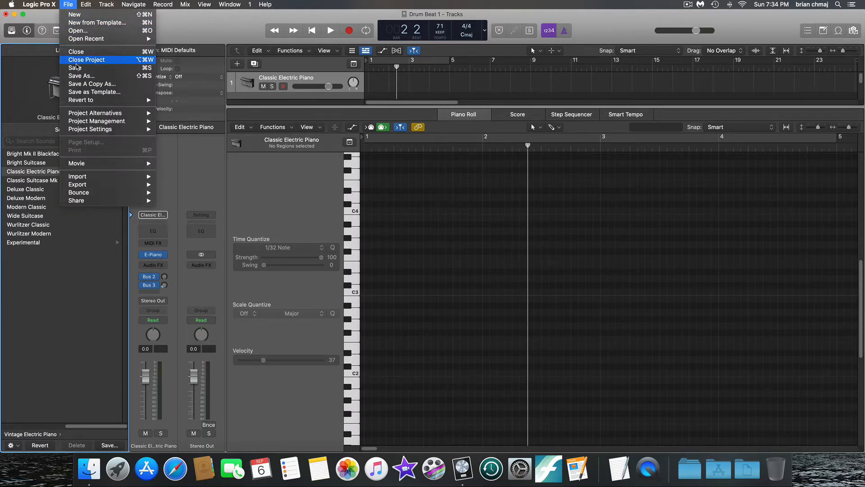
{"action": "left_click", "coordinate": [81, 76]}
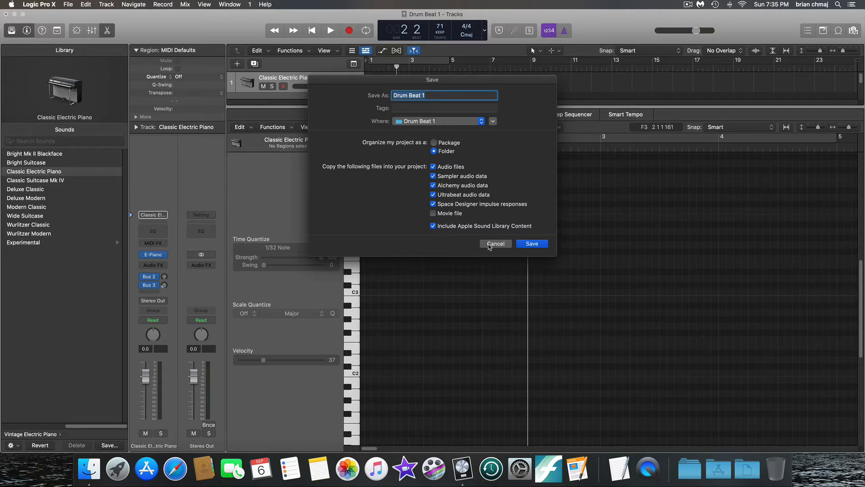
{"action": "left_click", "coordinate": [534, 247]}
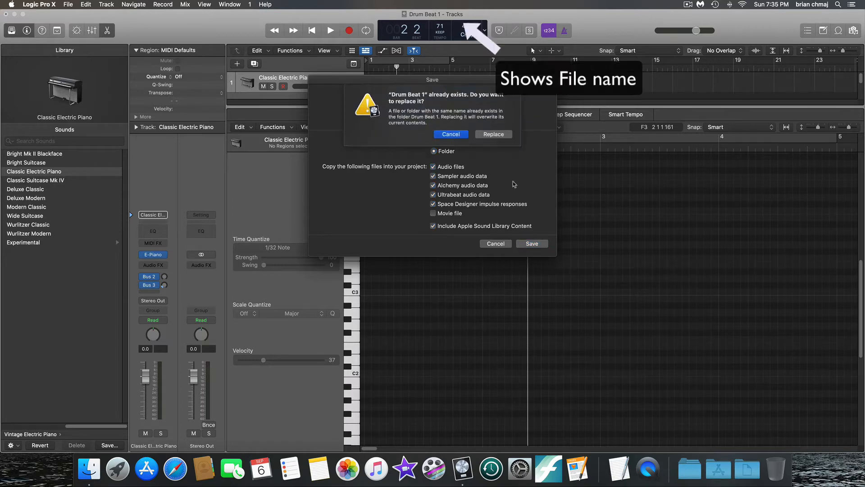
{"action": "left_click", "coordinate": [495, 135]}
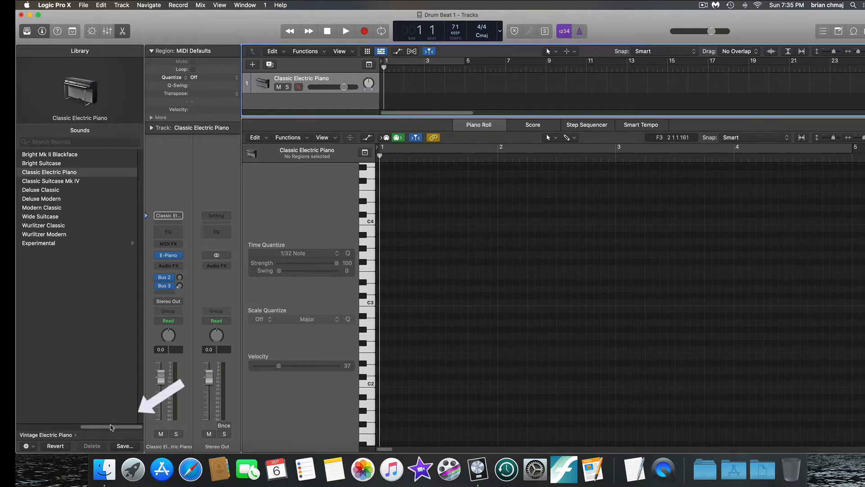
- Hide and reshow the Library, and bring its sound list back to the top-level instrument categories
{"action": "left_click_drag", "start_coordinate": [111, 424], "coordinate": [19, 417]}
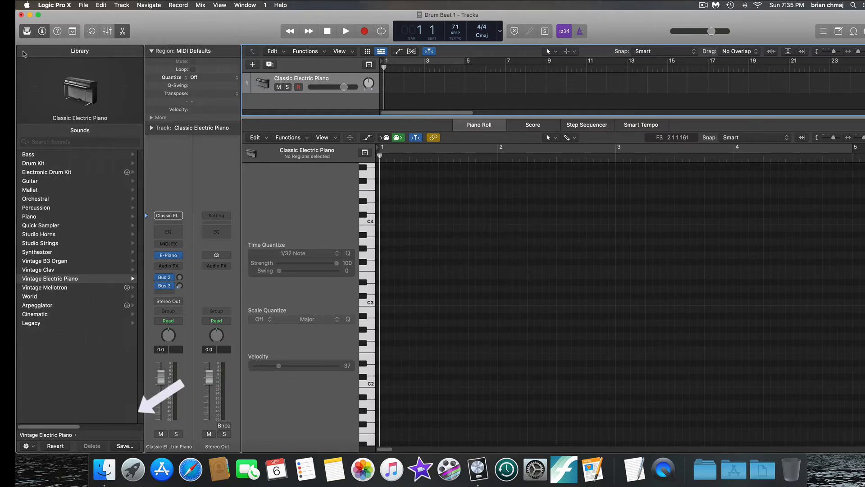
{"action": "left_click", "coordinate": [27, 31]}
{"action": "left_click", "coordinate": [27, 31]}
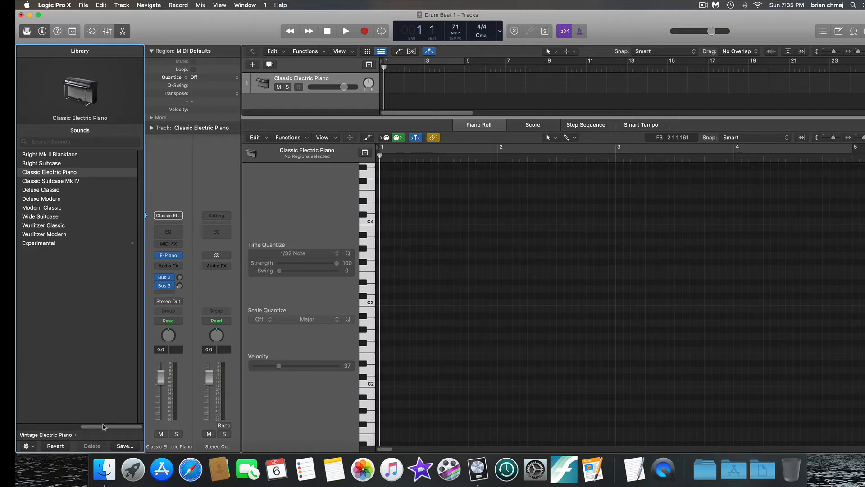
{"action": "left_click_drag", "start_coordinate": [103, 425], "coordinate": [22, 426]}
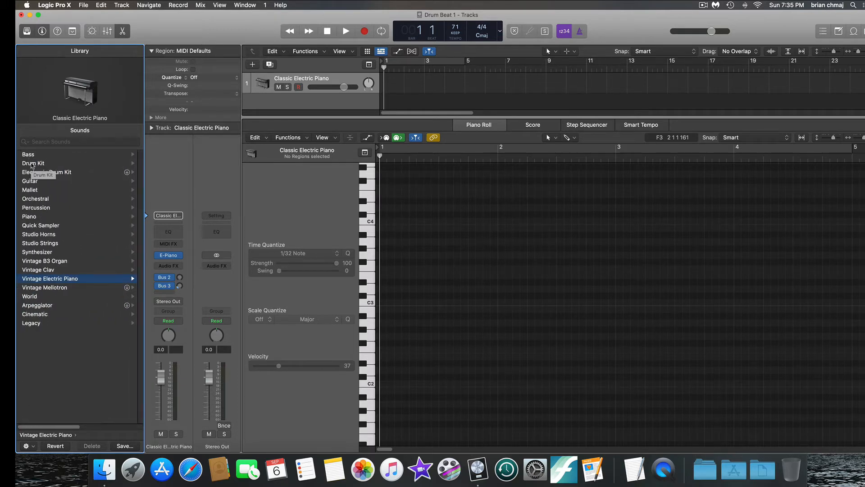
- Look through the Drum Kit and Electronic Drum Kit categories, and load the Blue Ridge drum kit on the track
{"action": "left_click", "coordinate": [32, 164]}
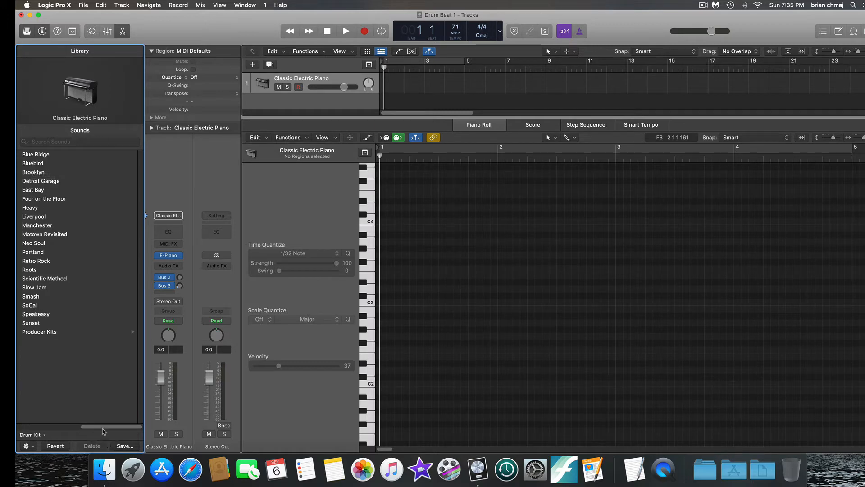
{"action": "left_click_drag", "start_coordinate": [100, 426], "coordinate": [40, 427]}
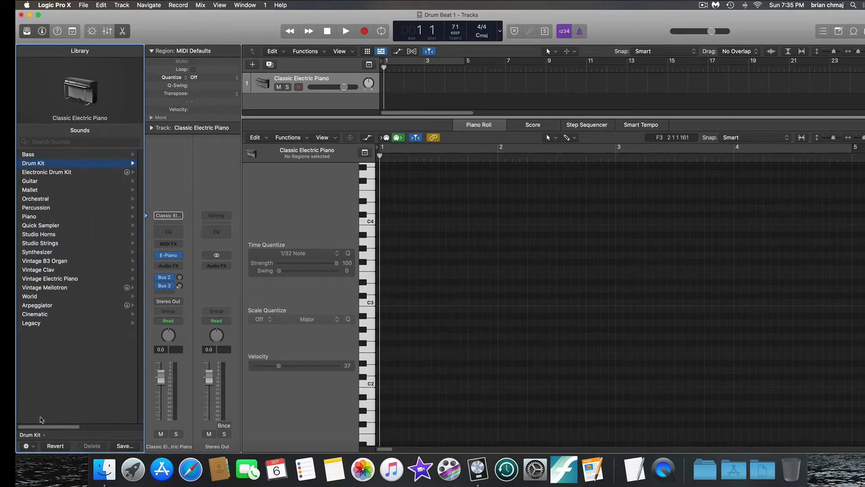
{"action": "left_click", "coordinate": [35, 174]}
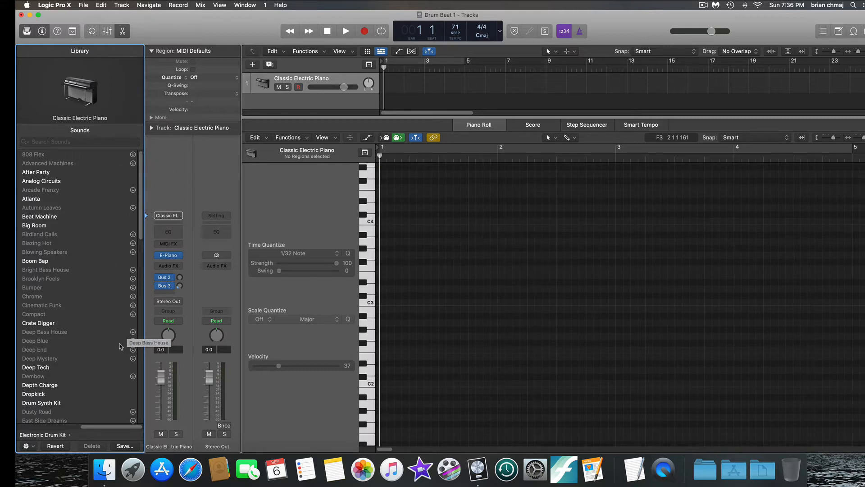
{"action": "left_click_drag", "start_coordinate": [99, 427], "coordinate": [35, 426]}
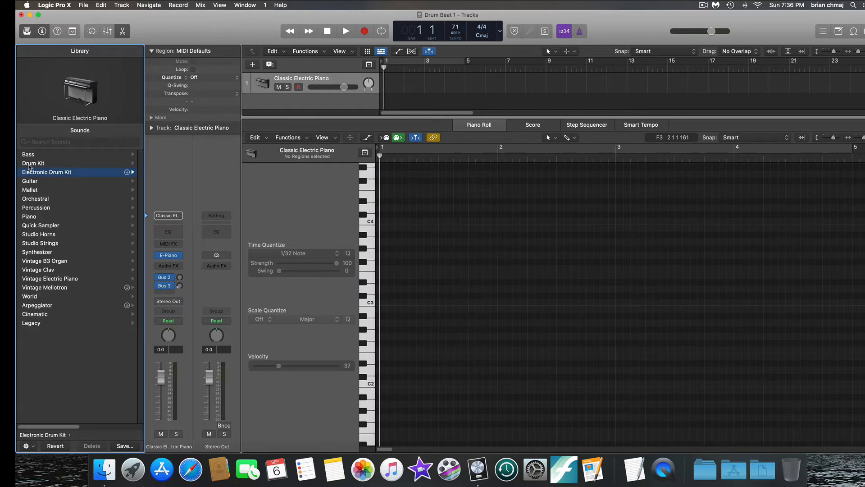
{"action": "left_click", "coordinate": [29, 164]}
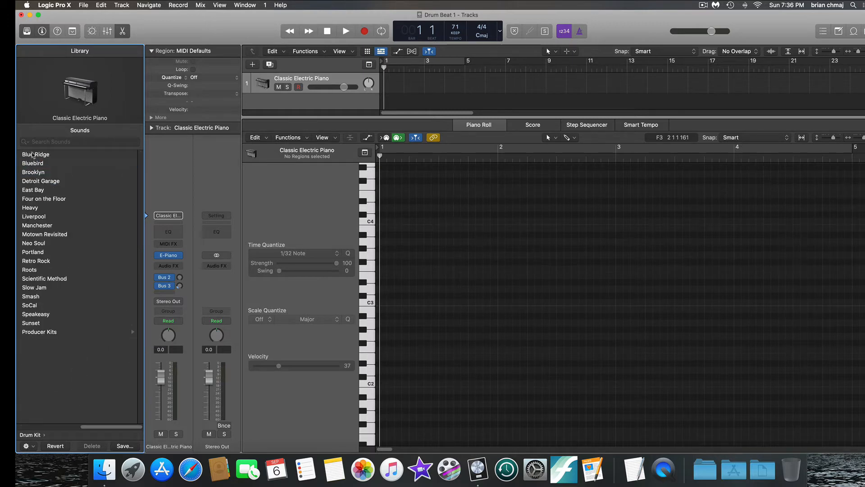
{"action": "left_click", "coordinate": [33, 155]}
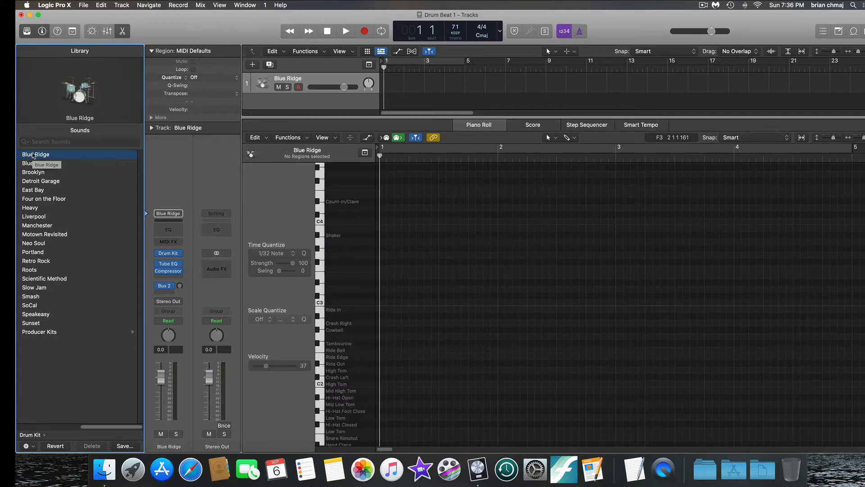
- Close and reopen the Piano Roll editor, and bring the kit's named drum sounds around C1 into view
{"action": "key", "text": "e"}
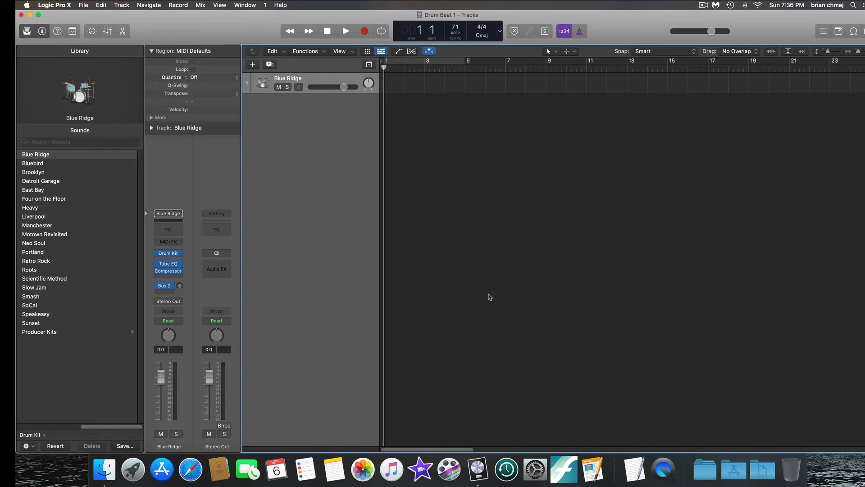
{"action": "key", "text": "e"}
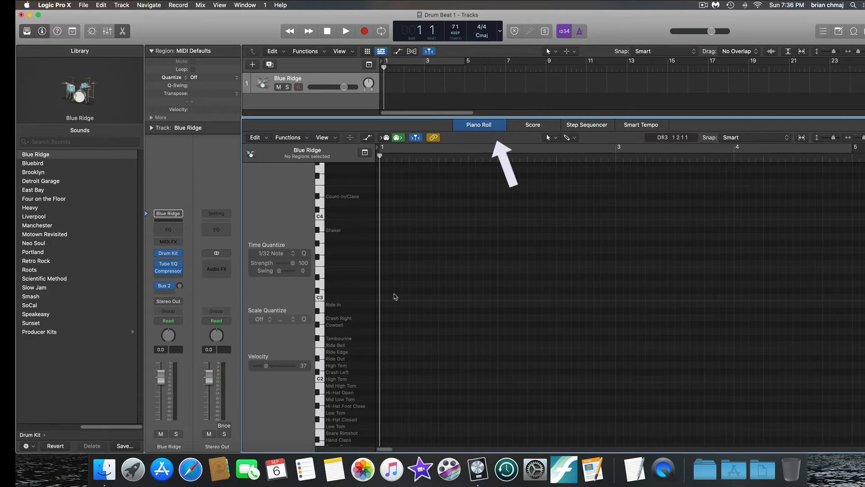
{"action": "scroll", "coordinate": [438, 309], "scroll_direction": "down", "scroll_amount": 3}
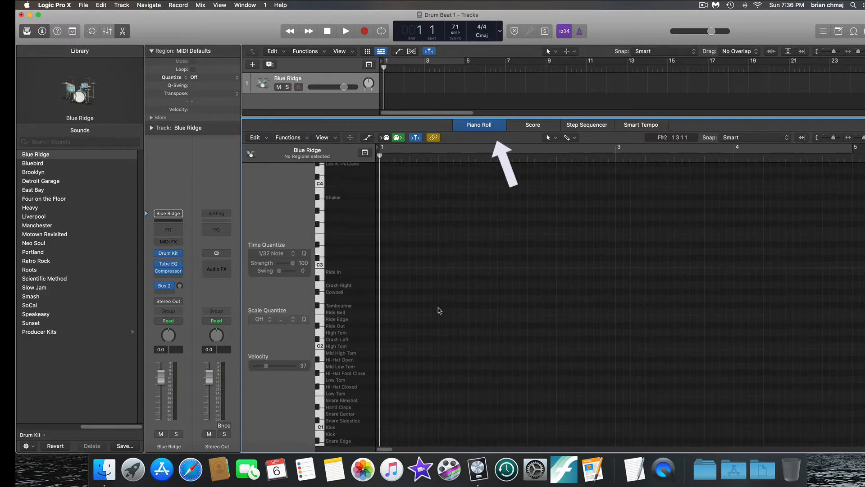
{"action": "scroll", "coordinate": [439, 310], "scroll_direction": "down", "scroll_amount": 8}
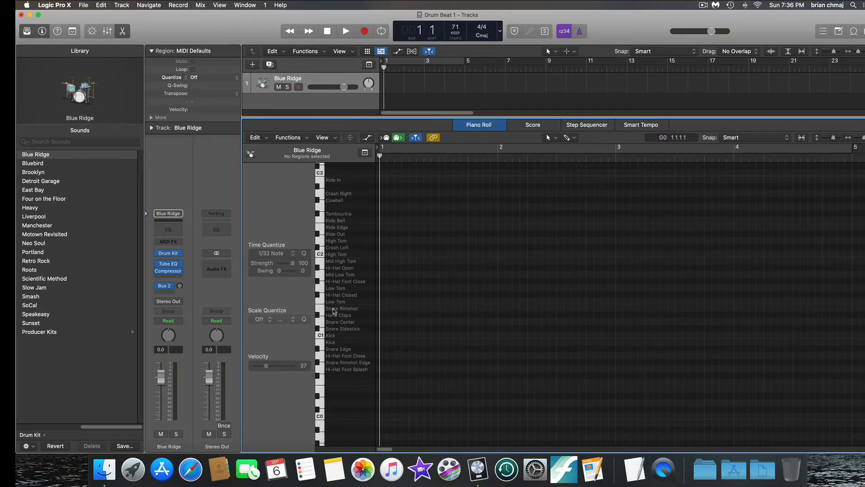
- Audition the kick and a neighbouring lower drum sound on the Piano Roll keyboard
{"action": "left_click", "coordinate": [331, 345]}
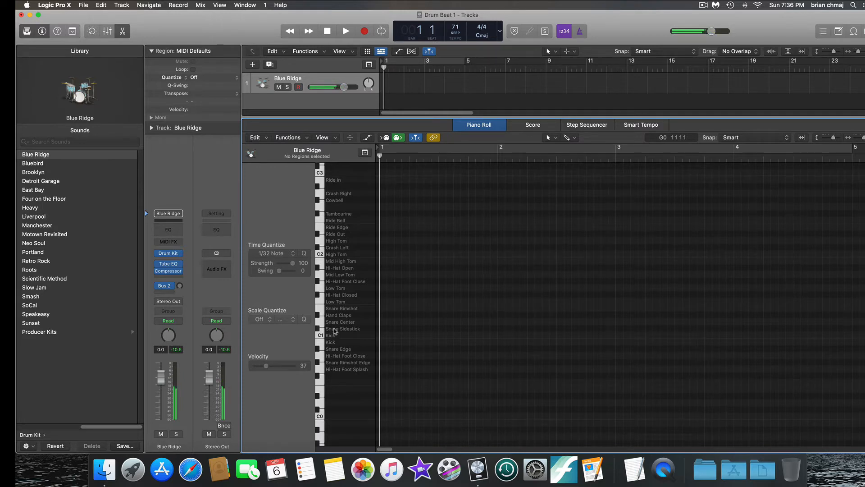
{"action": "left_click", "coordinate": [320, 335]}
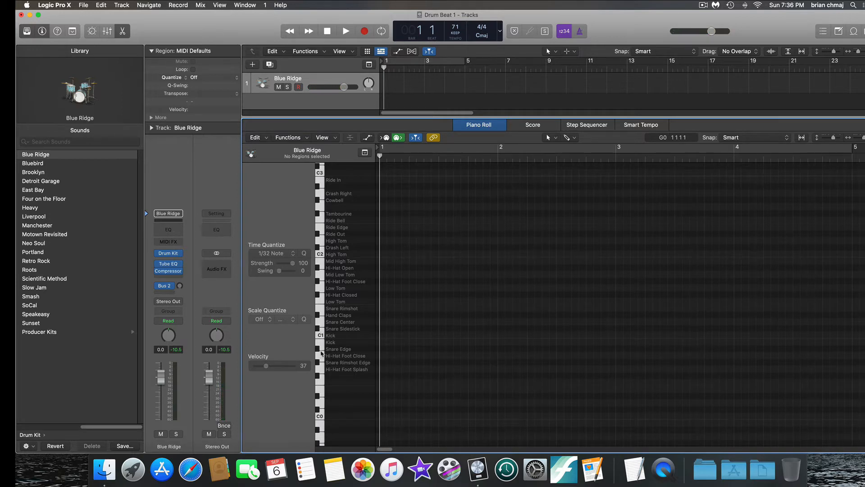
{"action": "left_click", "coordinate": [322, 353]}
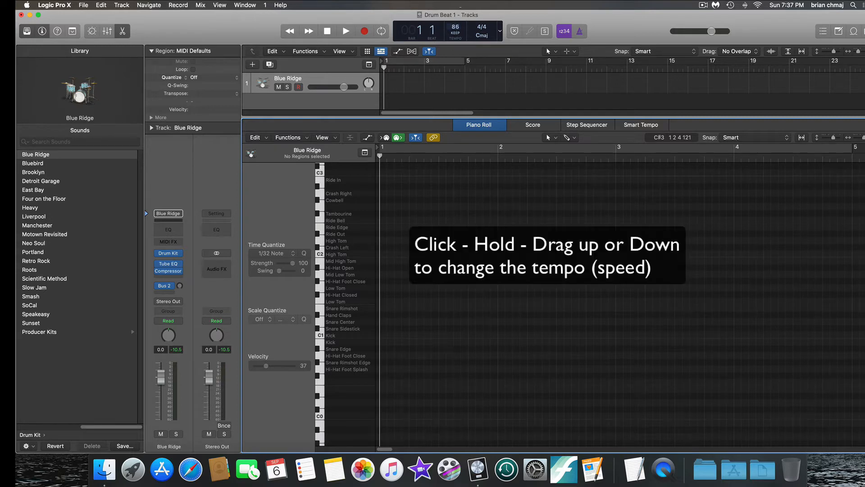
- Set the project tempo to 100 and turn on the metronome click
{"action": "left_click_drag", "start_coordinate": [460, 7], "coordinate": [457, 26]}
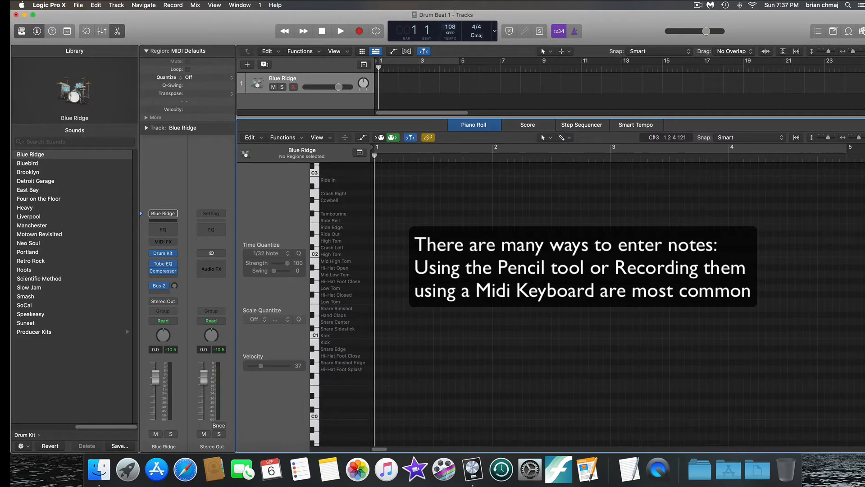
{"action": "left_click_drag", "start_coordinate": [452, 19], "coordinate": [451, 23]}
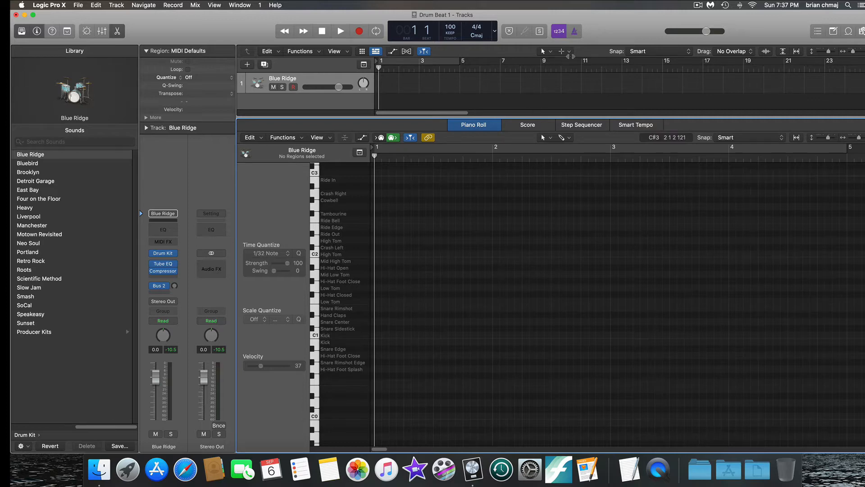
{"action": "left_click", "coordinate": [574, 32]}
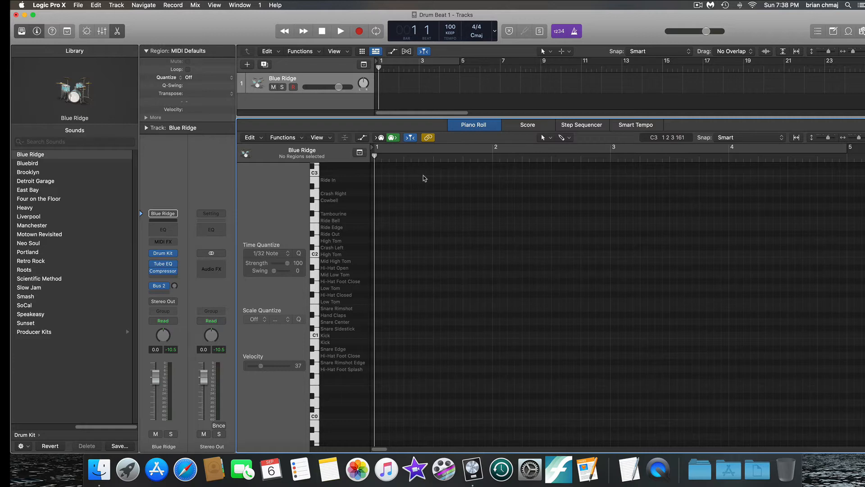
- Play the project briefly to hear the metronome, stop it, and return the playhead to the start of bar 1
{"action": "key", "text": "space"}
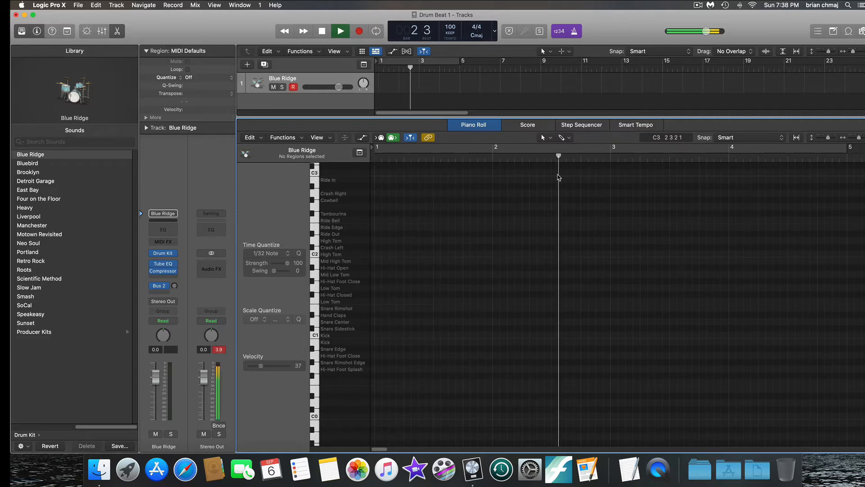
{"action": "key", "text": "space"}
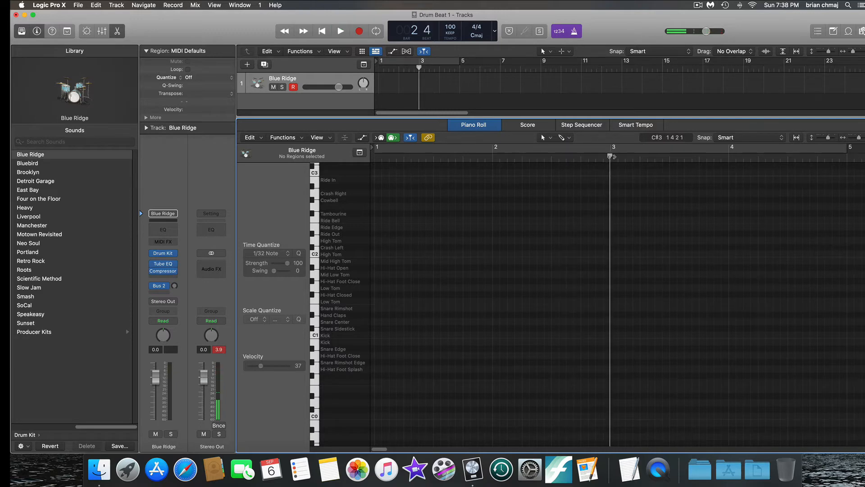
{"action": "left_click_drag", "start_coordinate": [609, 155], "coordinate": [370, 160]}
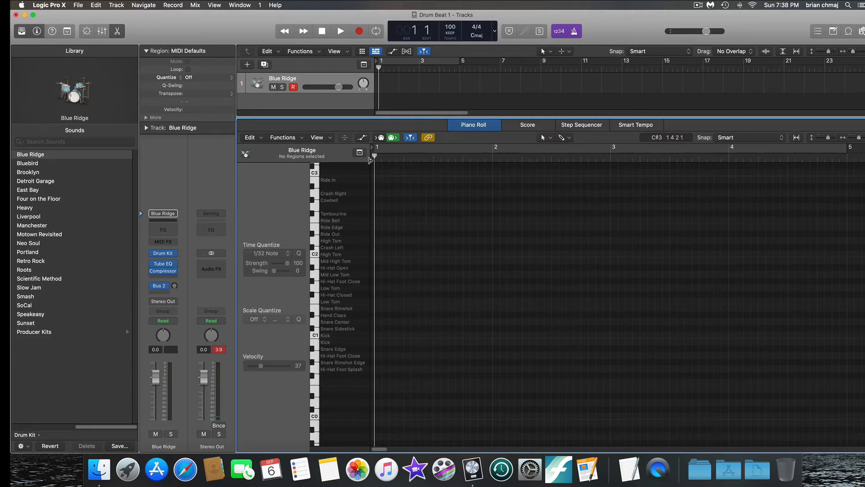
- Audition the kick, add a C1 kick note at the start of bar 1, and lengthen it slightly
{"action": "left_click", "coordinate": [328, 339]}
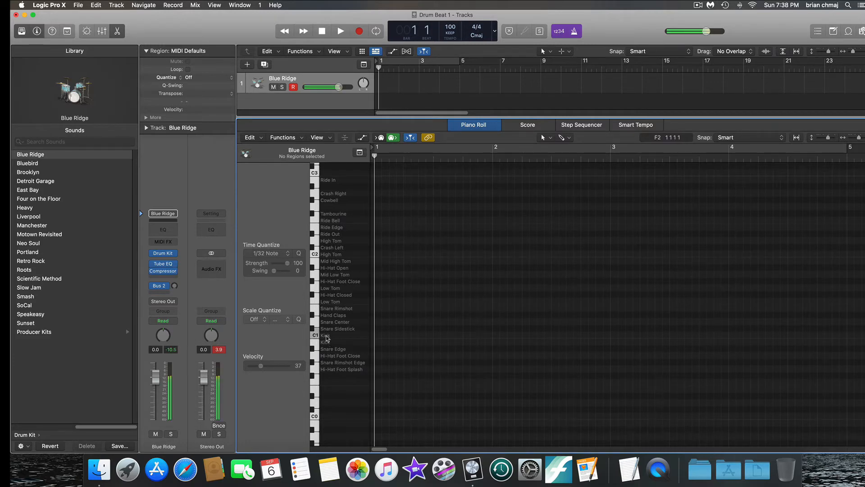
{"action": "left_click", "coordinate": [379, 334]}
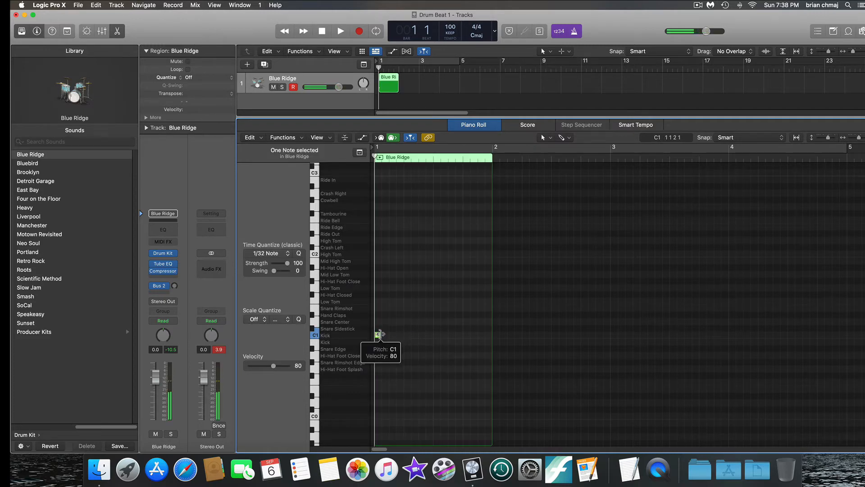
{"action": "left_click_drag", "start_coordinate": [381, 333], "coordinate": [386, 334]}
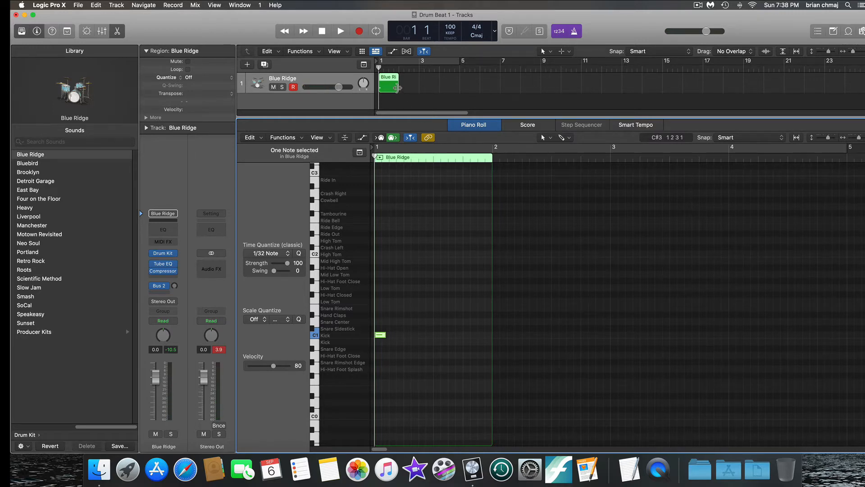
- Extend the Blue Ridge region to bar 21 and add a C1 kick note on beat 2 of bar 1
{"action": "left_click_drag", "start_coordinate": [397, 87], "coordinate": [782, 162]}
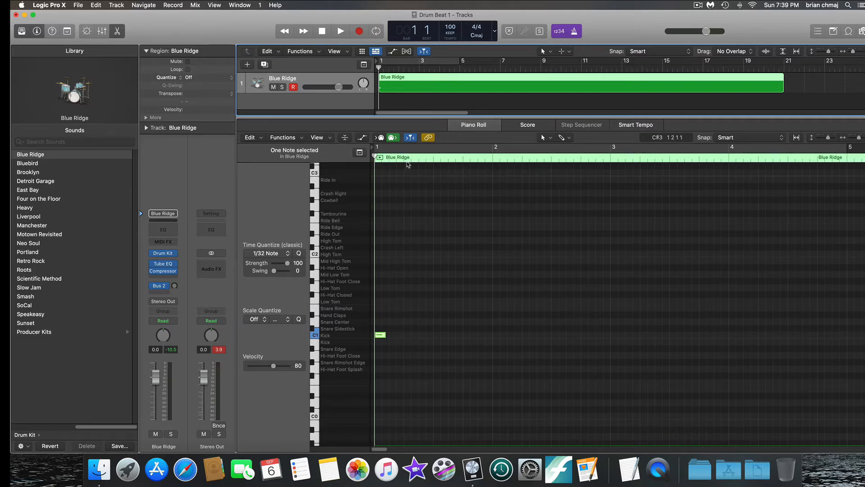
{"action": "left_click", "coordinate": [407, 335]}
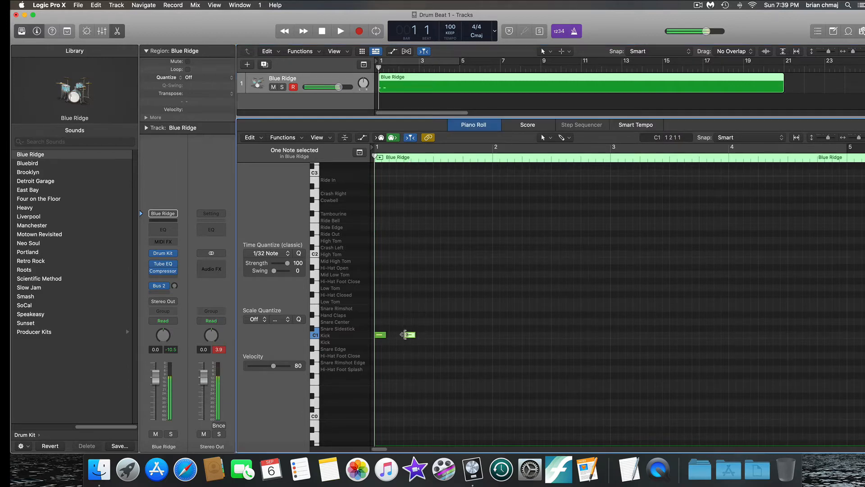
- Add C1 kick notes on beats 3 and 4 of bar 1 and play the four-kick pattern
{"action": "left_click", "coordinate": [437, 335]}
{"action": "left_click", "coordinate": [466, 336]}
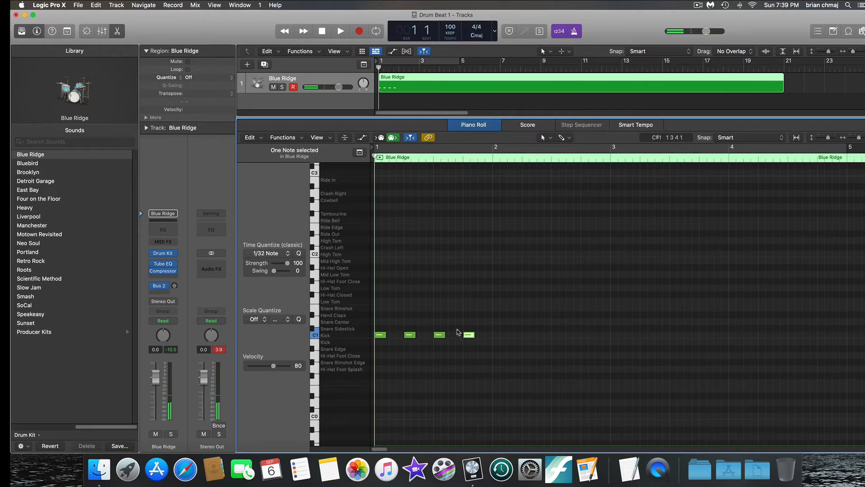
{"action": "key", "text": "space"}
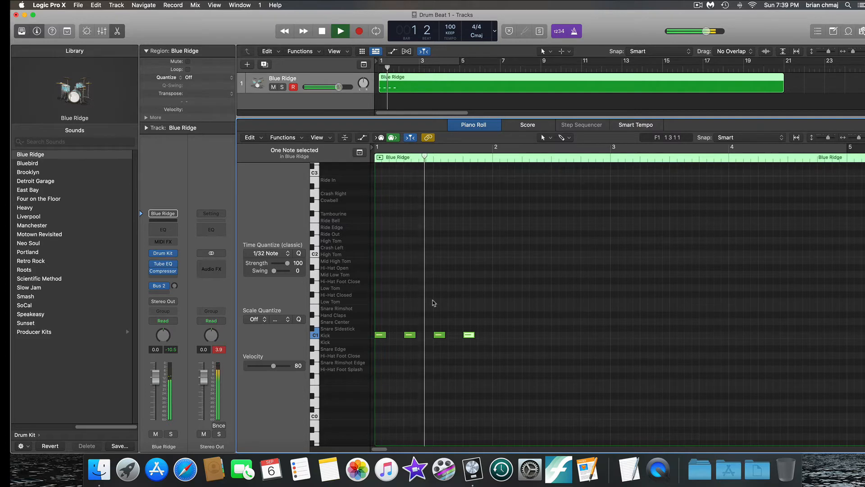
{"action": "key", "text": "space"}
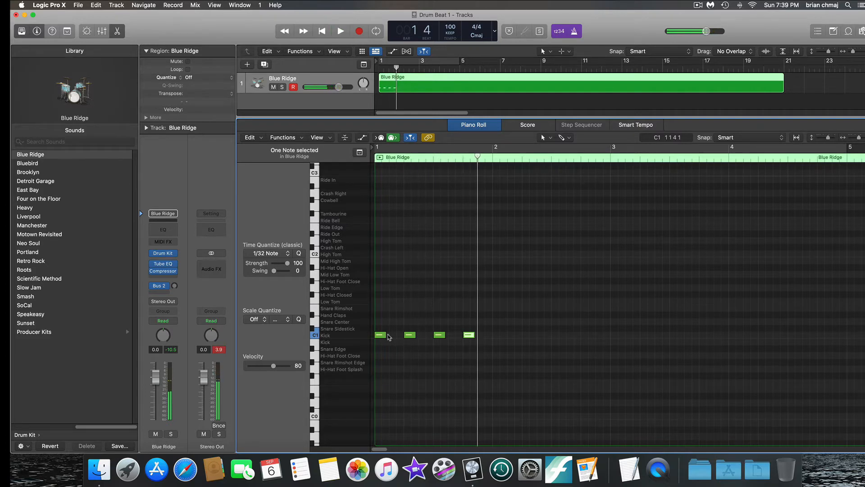
- Replay the kick pattern from the start of bar 1 and return the playhead to the beginning
{"action": "mouse_move", "coordinate": [381, 336]}
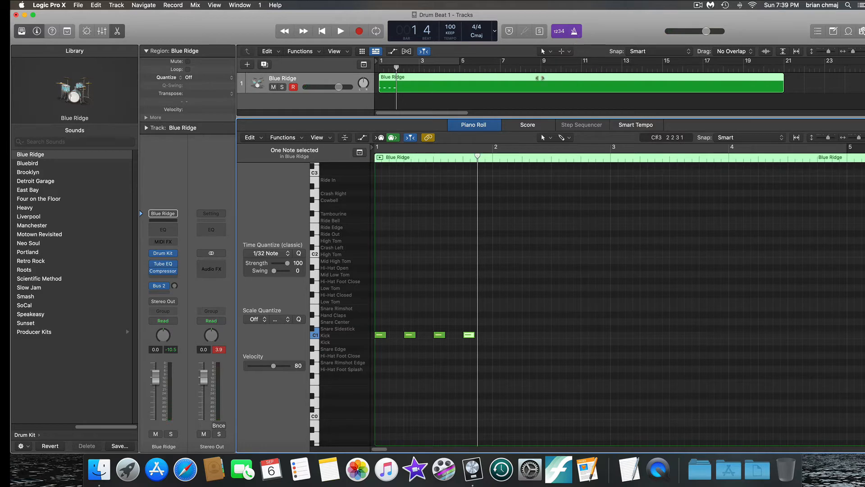
{"action": "left_click_drag", "start_coordinate": [469, 155], "coordinate": [375, 157]}
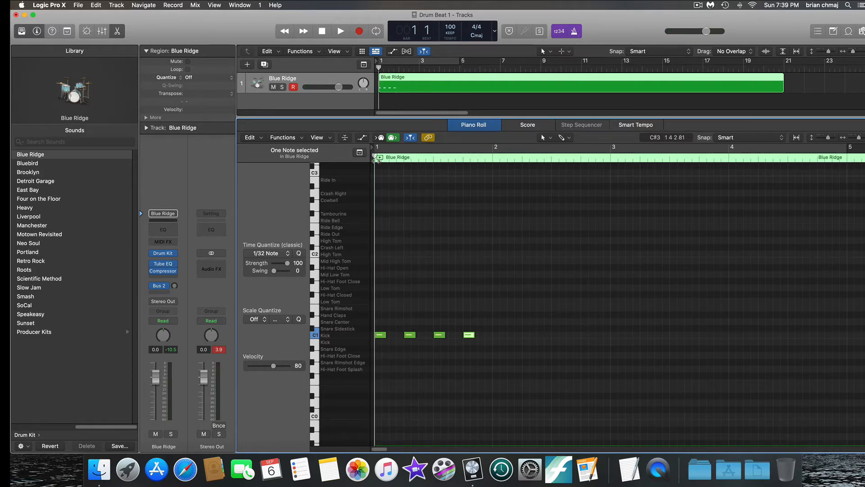
{"action": "key", "text": "space"}
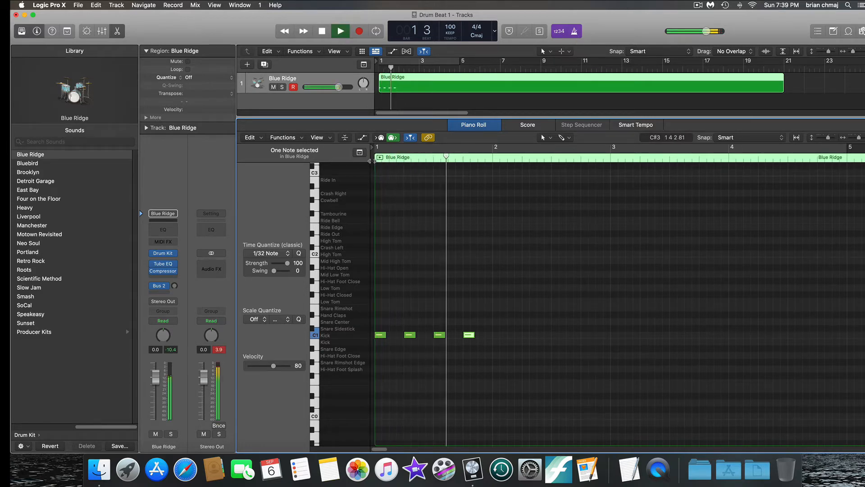
{"action": "key", "text": "space"}
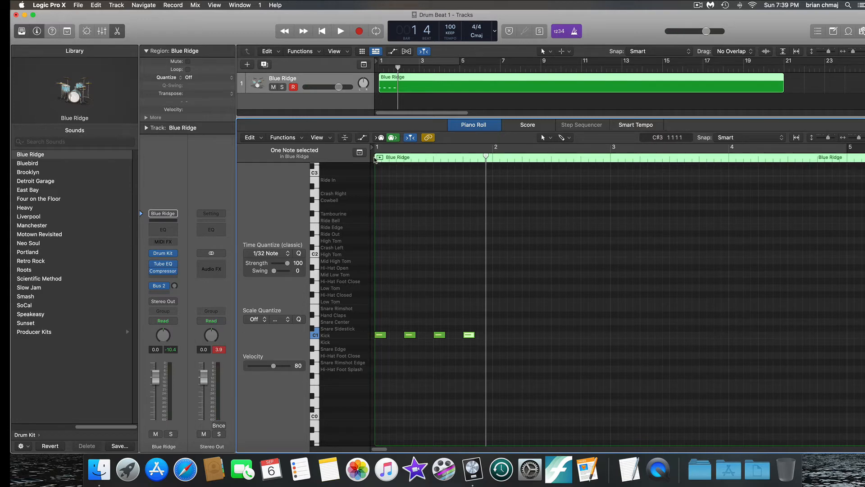
{"action": "key", "text": "Return"}
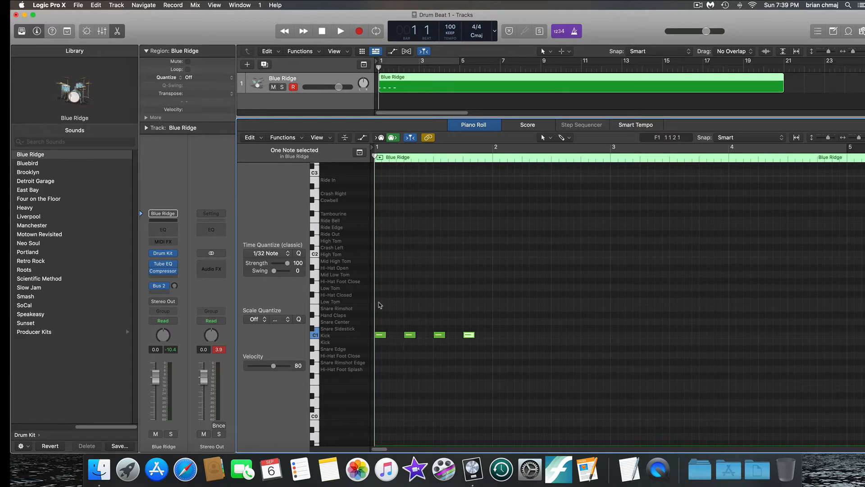
- Audition the closed hi-hat and add an F#1 hi-hat note at the start of bar 1
{"action": "left_click", "coordinate": [333, 296]}
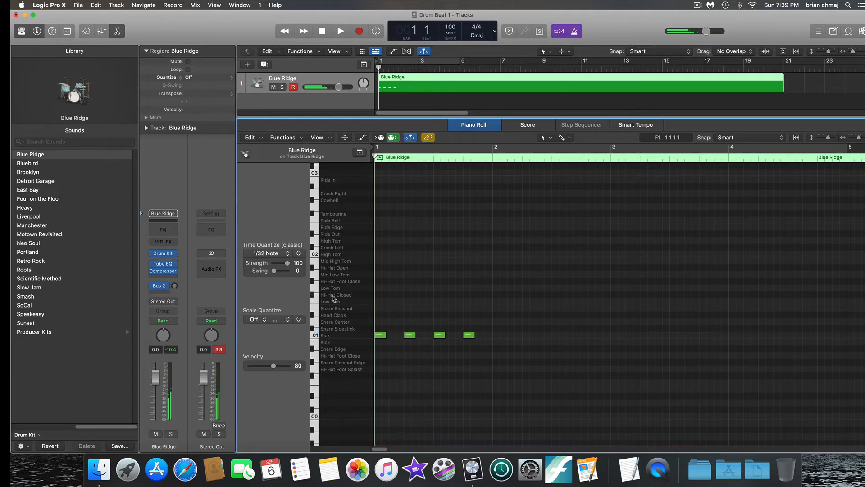
{"action": "left_click", "coordinate": [381, 295]}
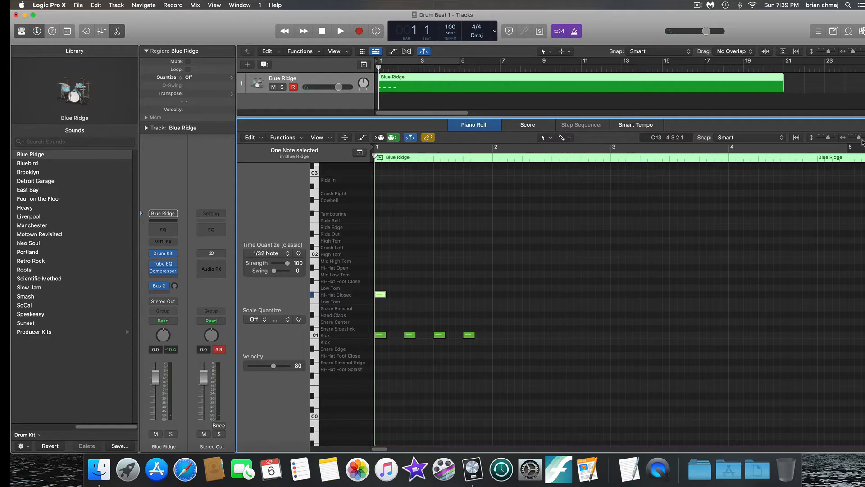
{"action": "left_click_drag", "start_coordinate": [858, 138], "coordinate": [862, 137]}
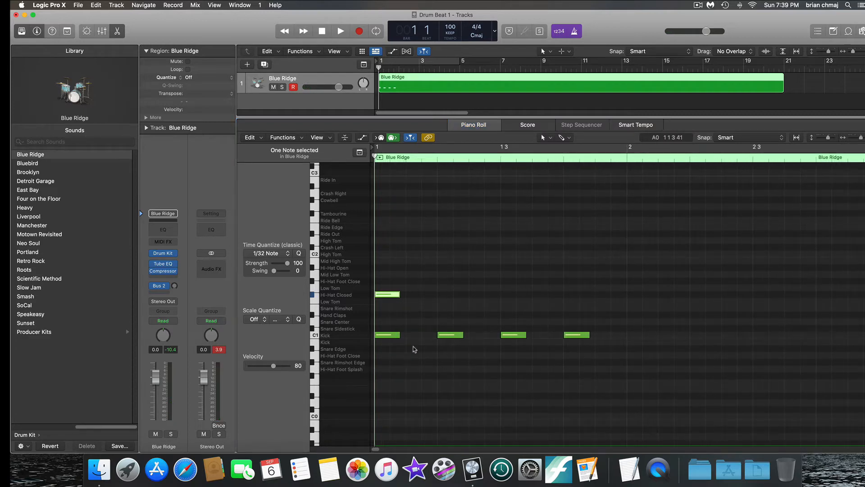
- Audition the kick notes on beats 1, 2 and 3 of bar 1, leaving no note selected
{"action": "left_click", "coordinate": [383, 337]}
{"action": "left_click", "coordinate": [444, 335]}
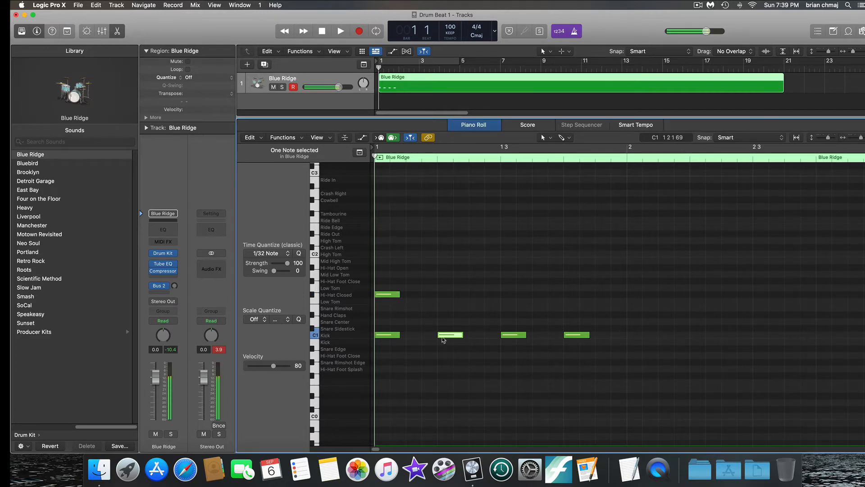
{"action": "left_click", "coordinate": [517, 338]}
{"action": "left_click", "coordinate": [415, 301]}
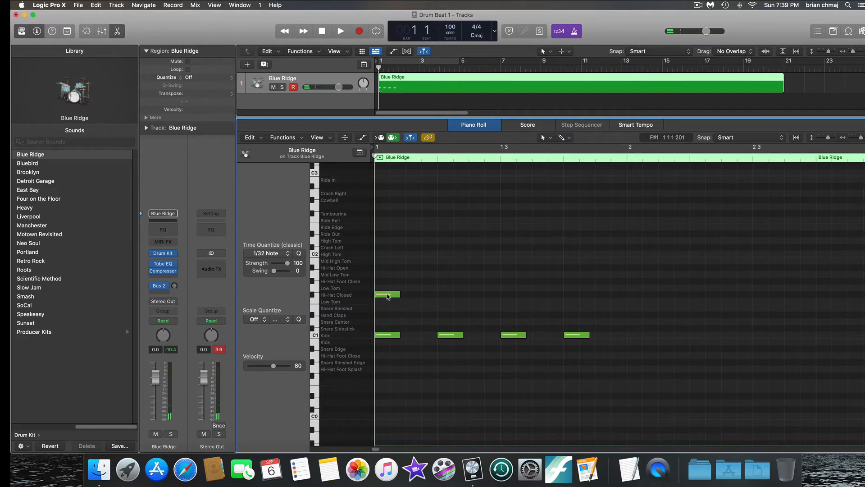
- Add closed hi-hat notes on the remaining seven eighth-note positions of bar 1 and play the pattern
{"action": "left_click", "coordinate": [415, 296]}
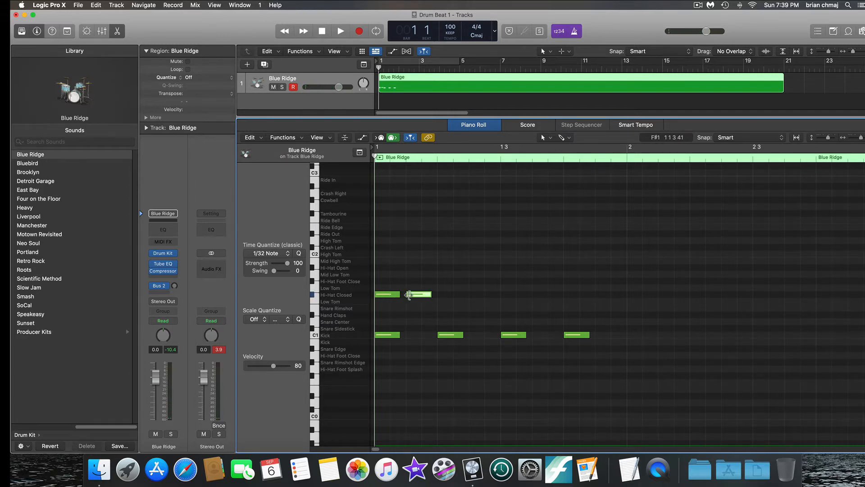
{"action": "left_click", "coordinate": [443, 296]}
{"action": "left_click", "coordinate": [476, 295]}
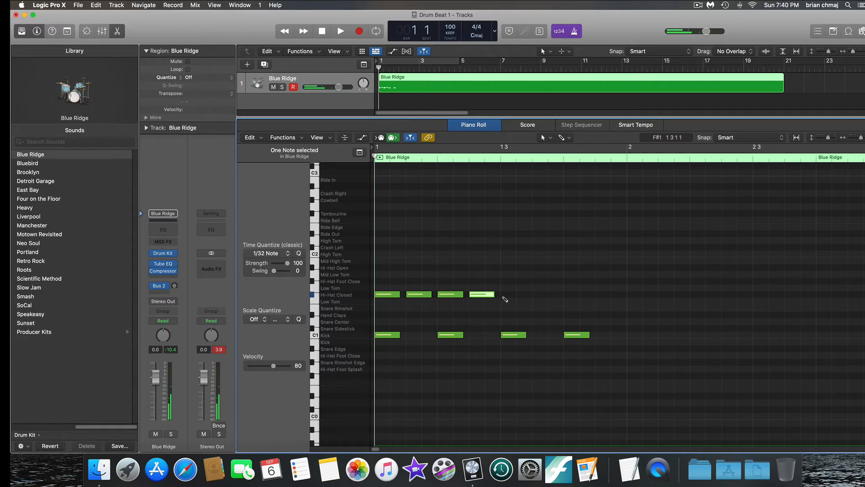
{"action": "left_click", "coordinate": [507, 295]}
{"action": "left_click", "coordinate": [539, 296]}
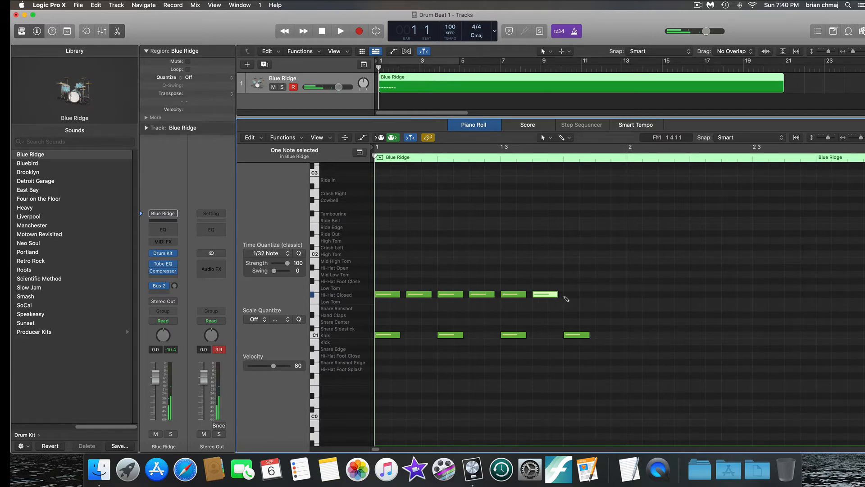
{"action": "left_click", "coordinate": [567, 296]}
{"action": "left_click", "coordinate": [597, 295]}
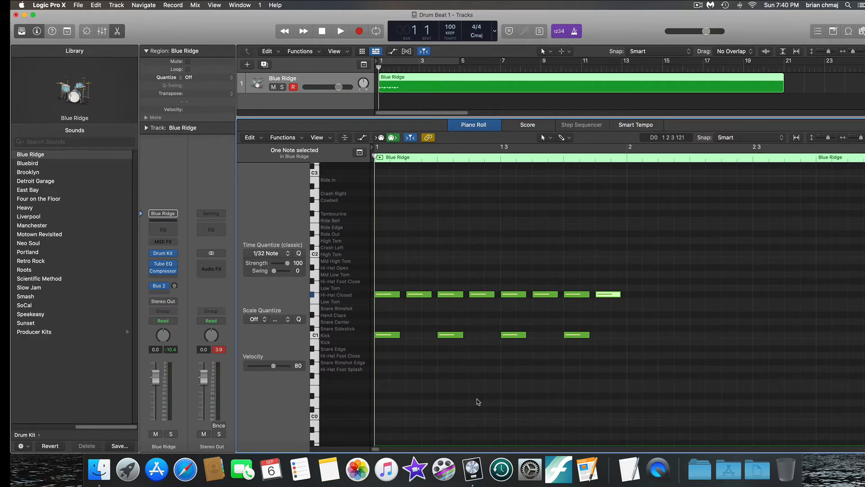
{"action": "key", "text": "space"}
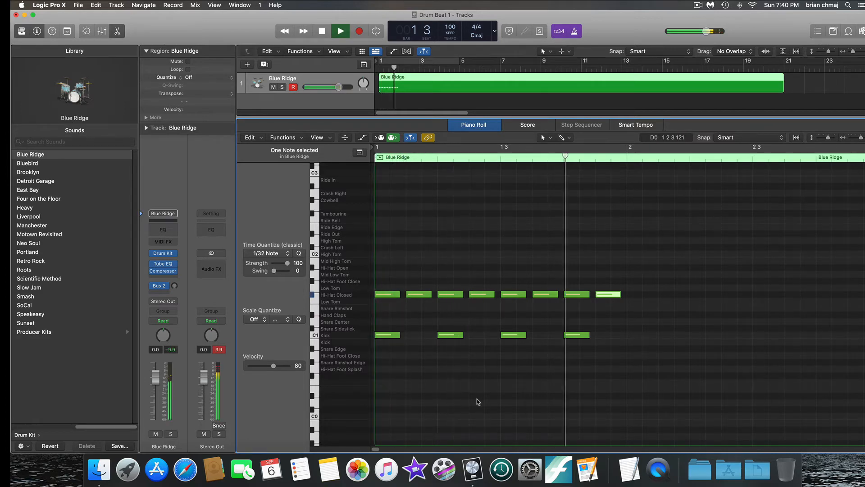
{"action": "key", "text": "space"}
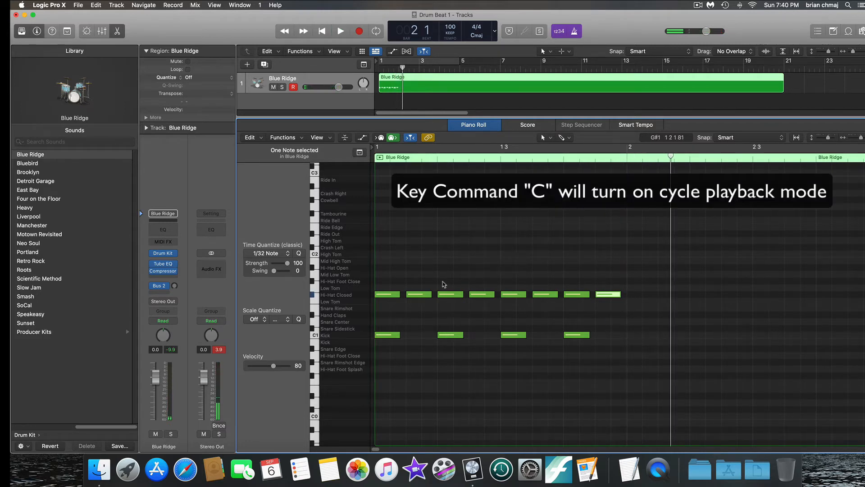
- Turn on cycle playback, limit the cycle range to bar 1, and play the loop
{"action": "key", "text": "c"}
{"action": "left_click_drag", "start_coordinate": [460, 60], "coordinate": [403, 61]}
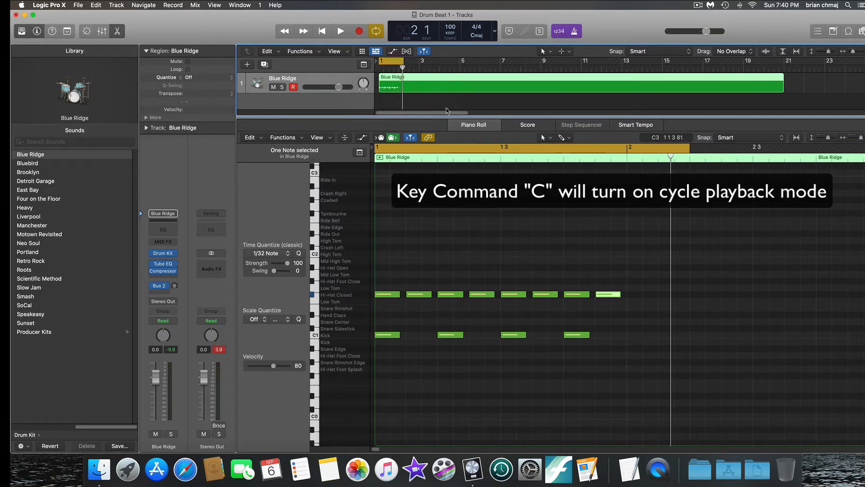
{"action": "left_click_drag", "start_coordinate": [689, 148], "coordinate": [620, 148]}
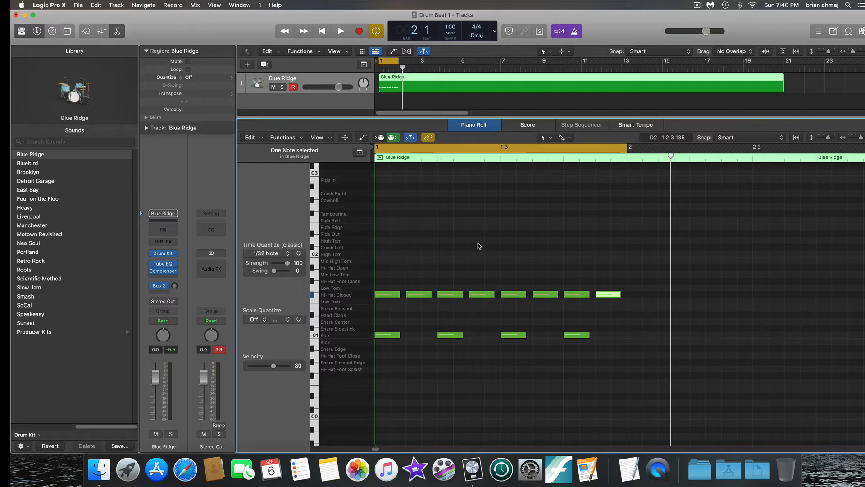
{"action": "key", "text": "space"}
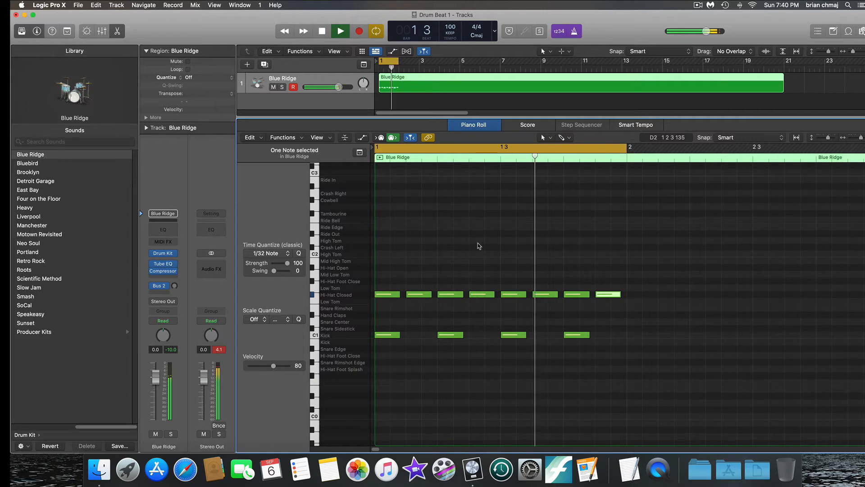
{"action": "key", "text": "space"}
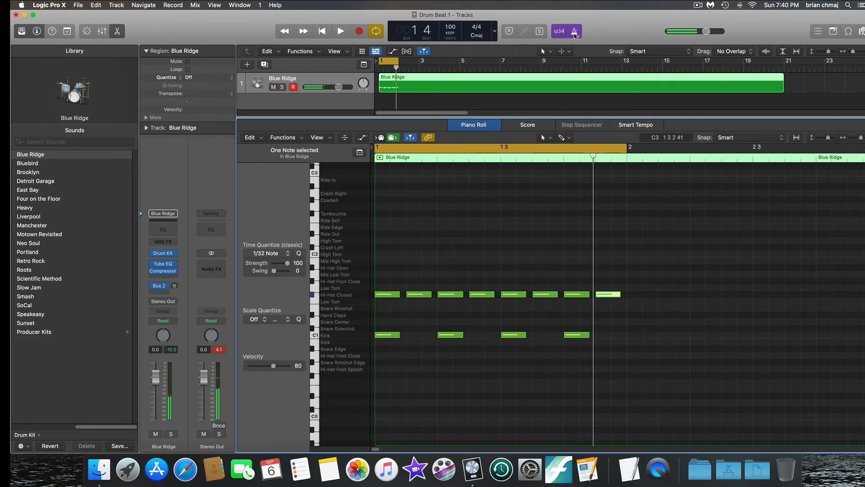
- Turn off the metronome click and clear the note selection
{"action": "left_click", "coordinate": [574, 32]}
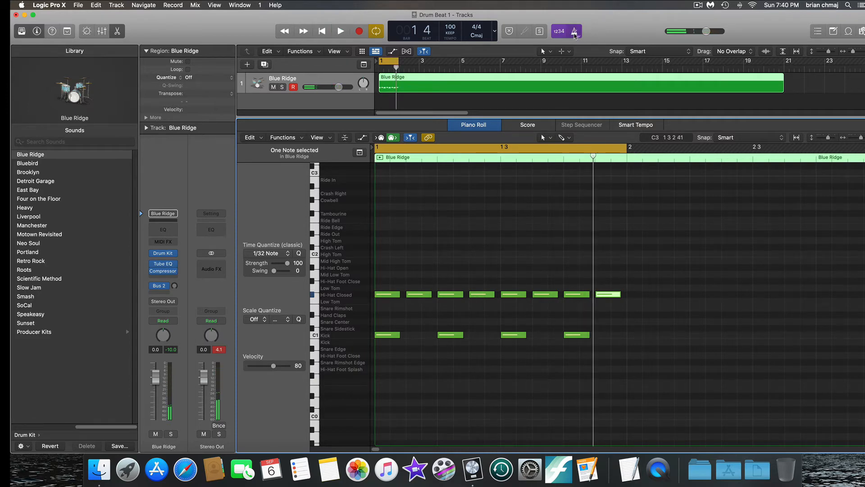
{"action": "left_click", "coordinate": [429, 231]}
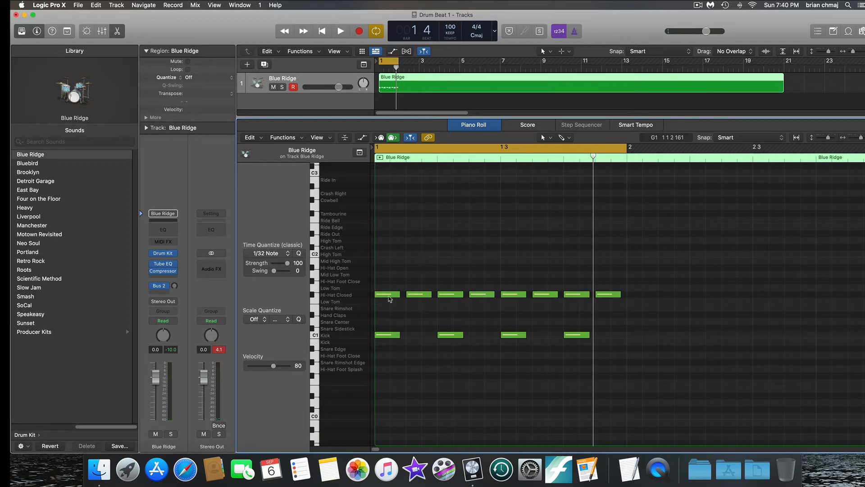
- Audition the Snare Center and Snare Edge sounds, and add A#0 Snare Edge notes on beats 2 and 4 of bar 1
{"action": "left_click", "coordinate": [335, 323]}
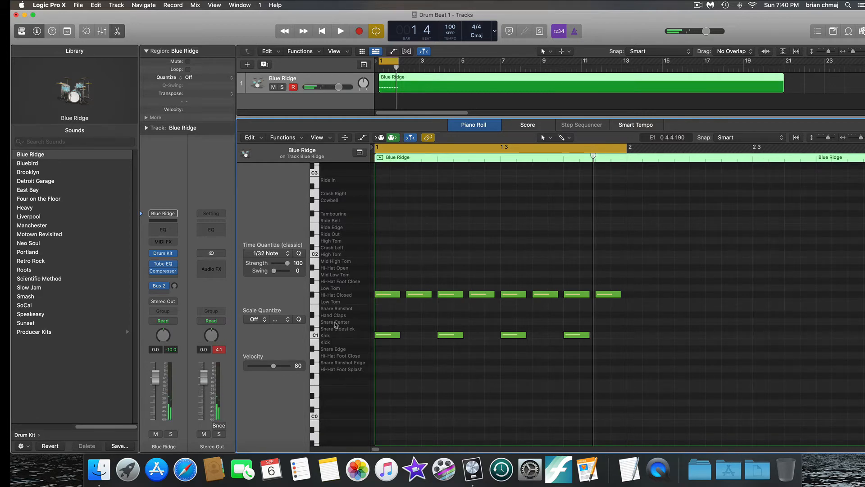
{"action": "left_click", "coordinate": [334, 349]}
{"action": "left_click", "coordinate": [446, 349]}
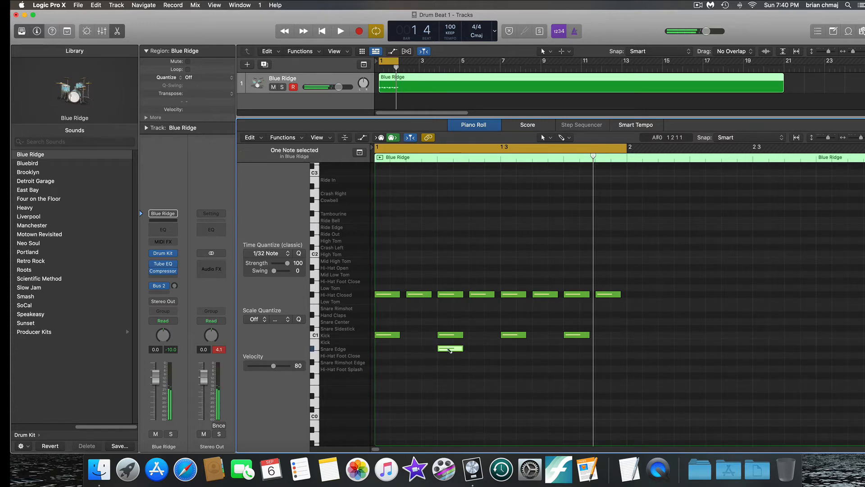
{"action": "left_click", "coordinate": [568, 349]}
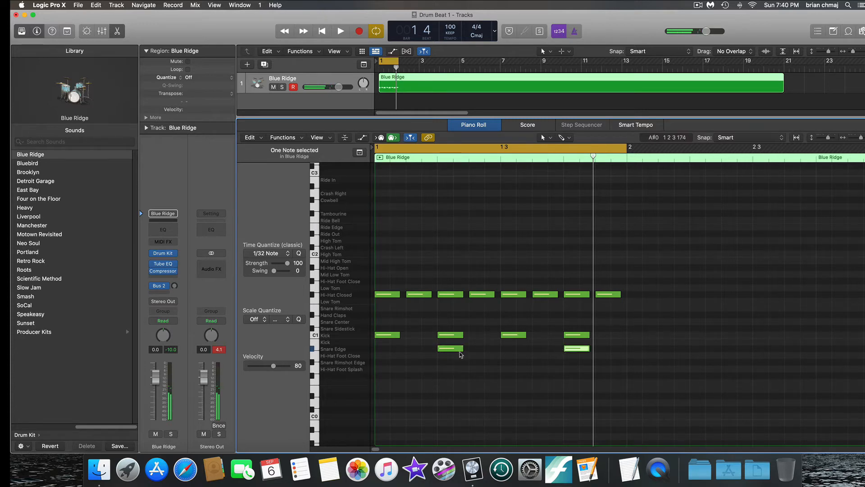
- Raise the velocity of the beat 2 snare note to 101 and the beat 4 snare note to 100
{"action": "mouse_move", "coordinate": [446, 350]}
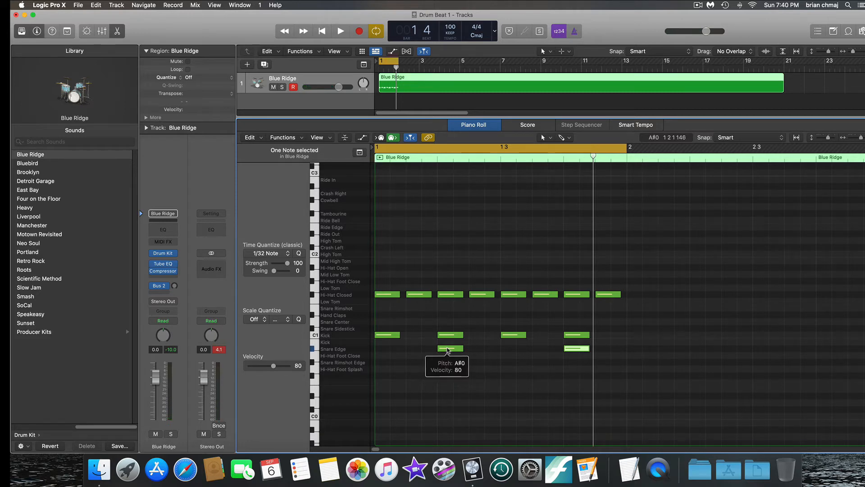
{"action": "left_click", "coordinate": [448, 350]}
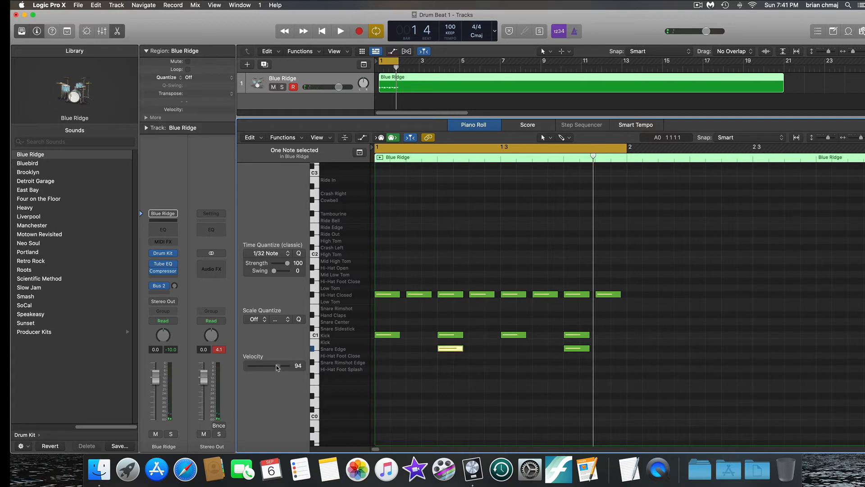
{"action": "left_click", "coordinate": [421, 368]}
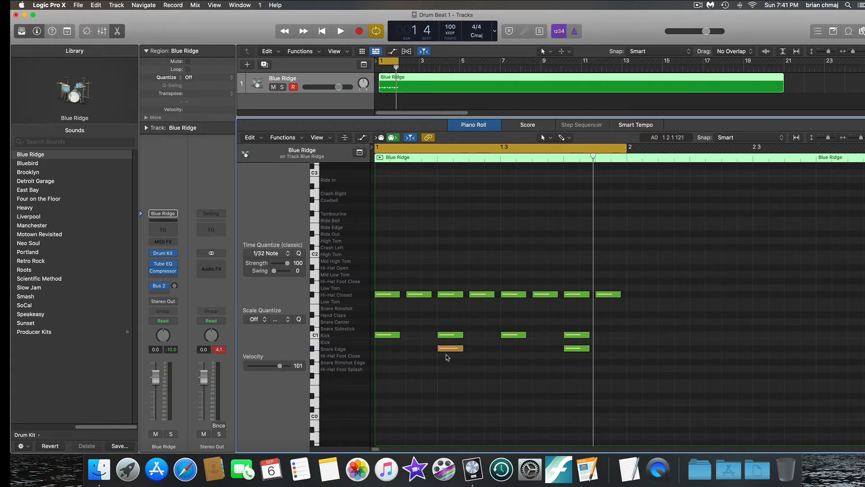
{"action": "left_click", "coordinate": [578, 348]}
{"action": "left_click_drag", "start_coordinate": [274, 367], "coordinate": [279, 367]}
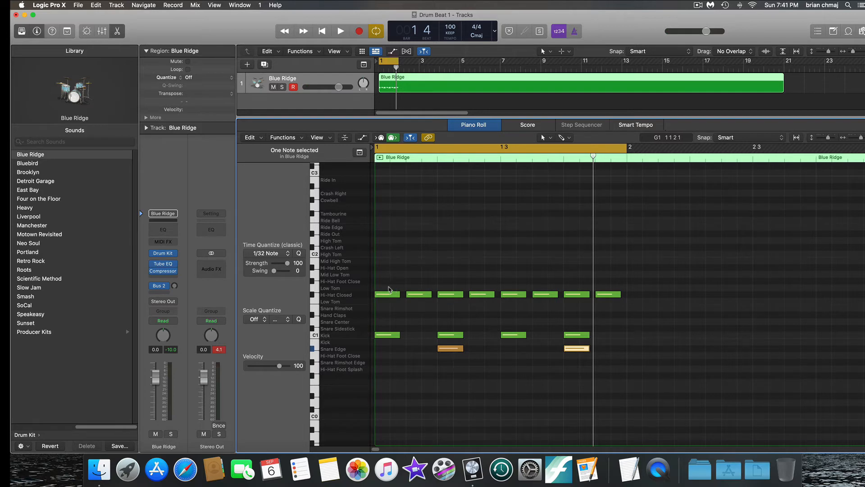
- Lower the velocity of the four off-beat closed hi-hat notes in bar 1 to 59, and play the loop
{"action": "left_click", "coordinate": [419, 294]}
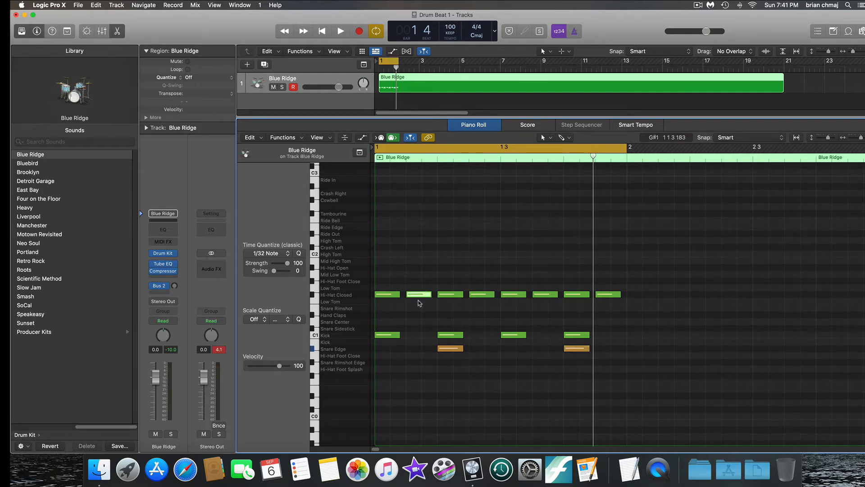
{"action": "left_click_drag", "start_coordinate": [279, 366], "coordinate": [270, 374]}
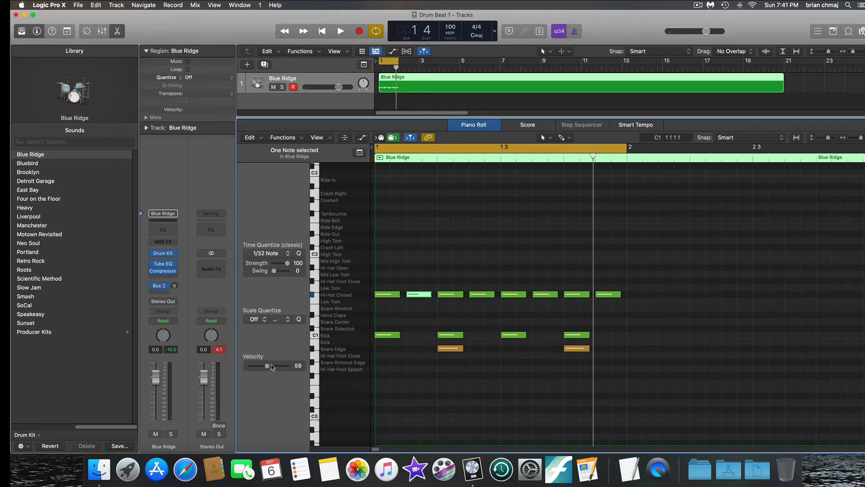
{"action": "left_click", "coordinate": [480, 295]}
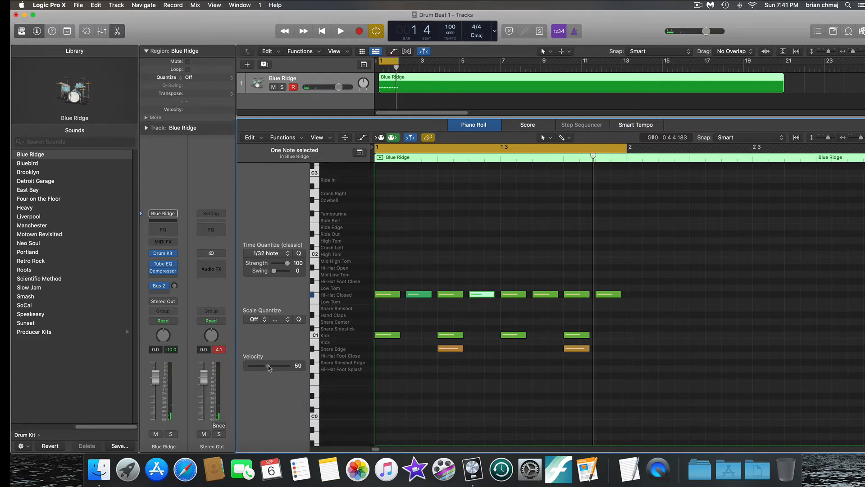
{"action": "left_click", "coordinate": [545, 294]}
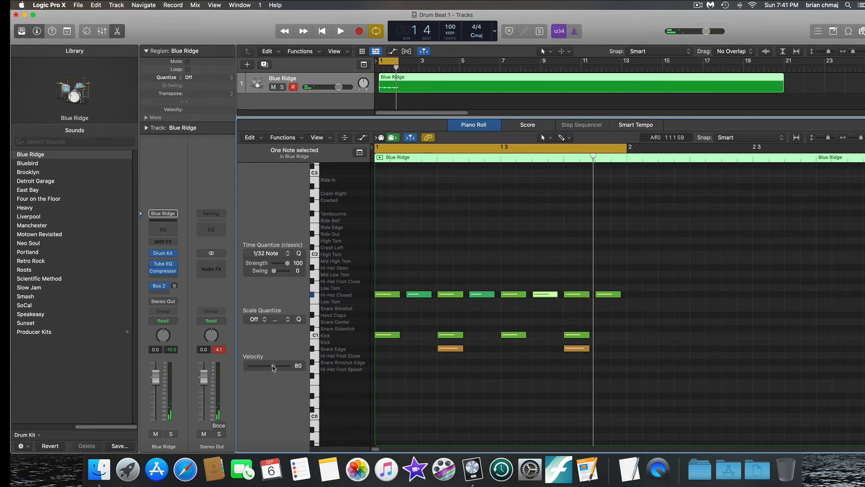
{"action": "left_click_drag", "start_coordinate": [274, 367], "coordinate": [270, 368]}
{"action": "left_click", "coordinate": [609, 294]}
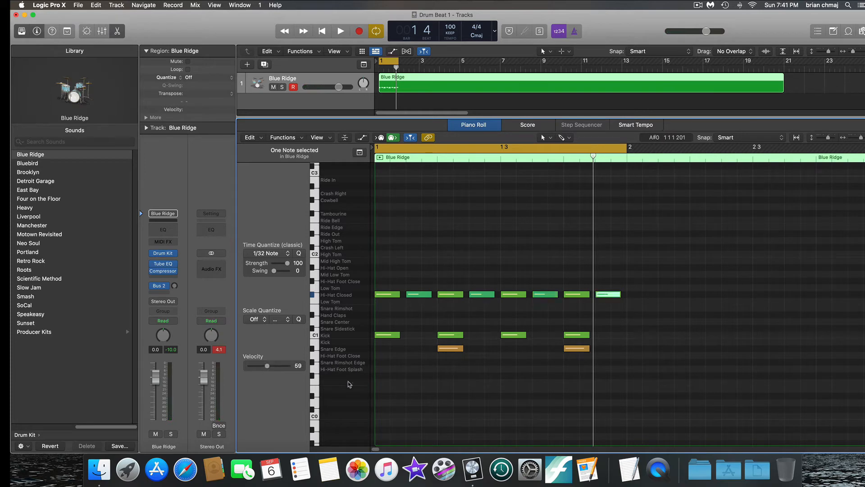
{"action": "left_click", "coordinate": [422, 376]}
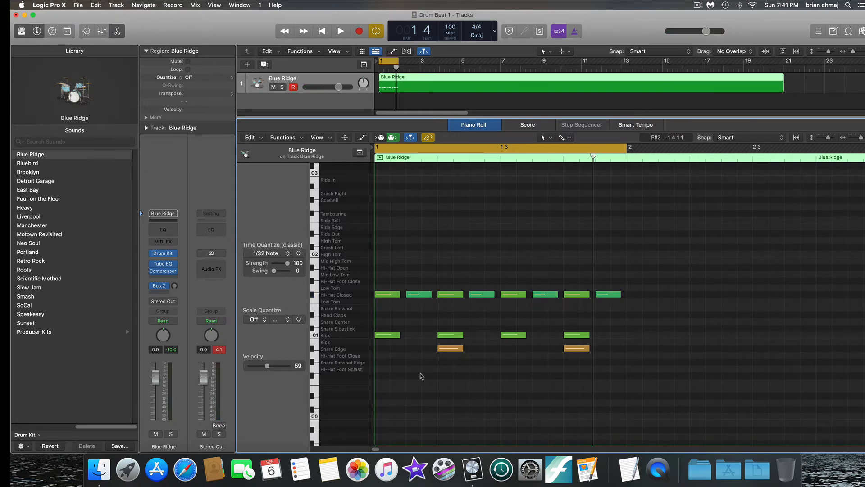
{"action": "key", "text": "space"}
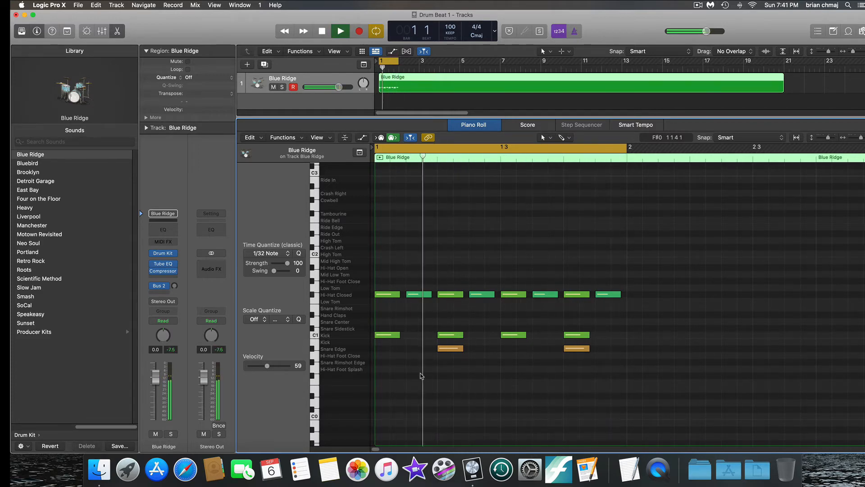
{"action": "key", "text": "space"}
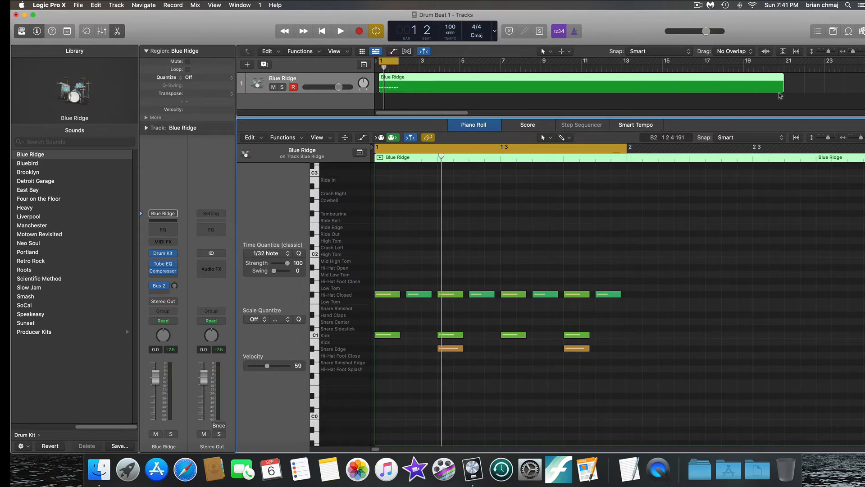
- Shorten the Blue Ridge region to one bar, loop it through to bar 9, and play it with cycle playback turned off
{"action": "left_click_drag", "start_coordinate": [782, 91], "coordinate": [543, 99]}
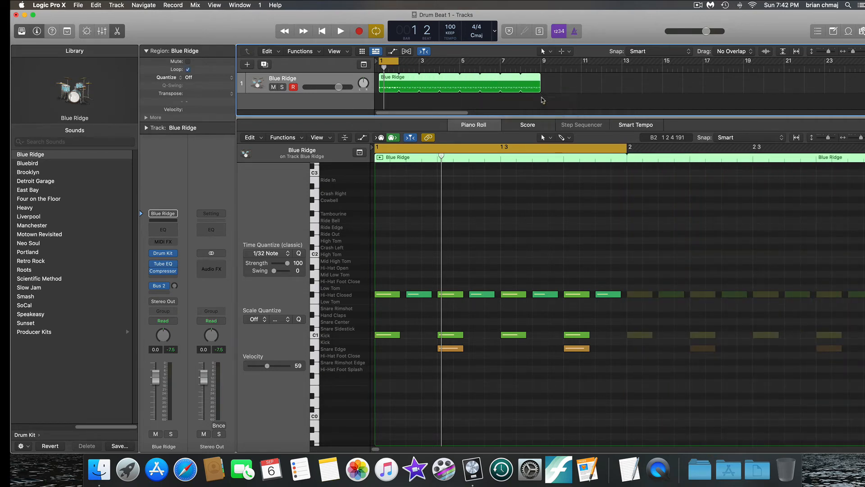
{"action": "key", "text": "space"}
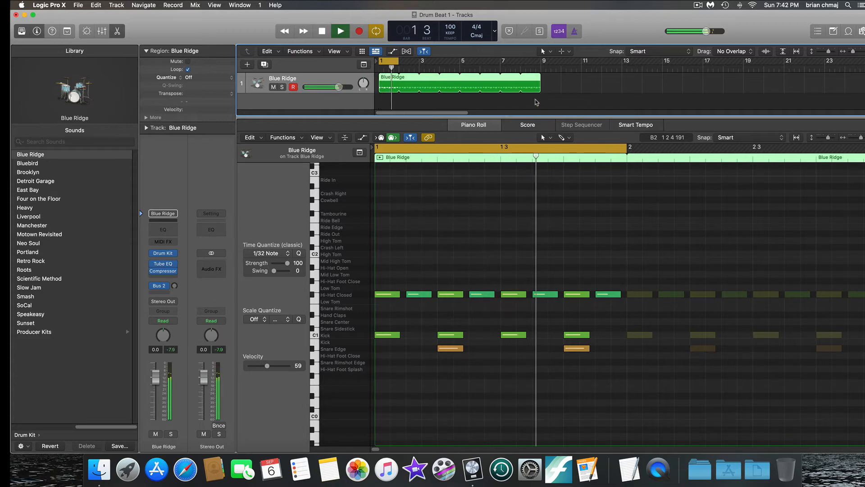
{"action": "left_click", "coordinate": [392, 63]}
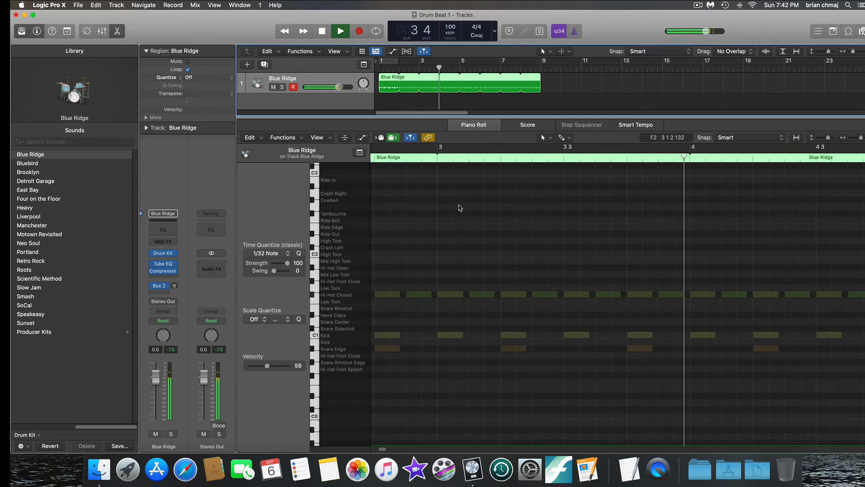
{"action": "key", "text": "space"}
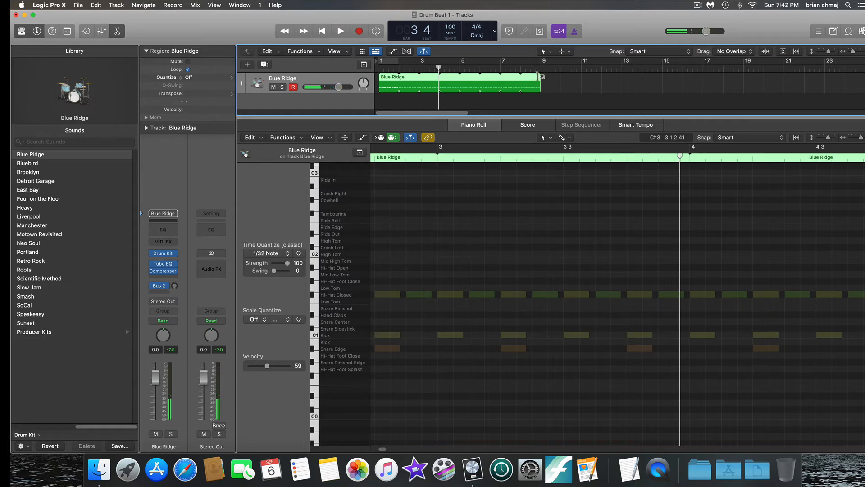
- Remove the region's loop repeats and extend the Blue Ridge region from bar 1 to a length of 13 2 0 0
{"action": "left_click_drag", "start_coordinate": [540, 77], "coordinate": [392, 76]}
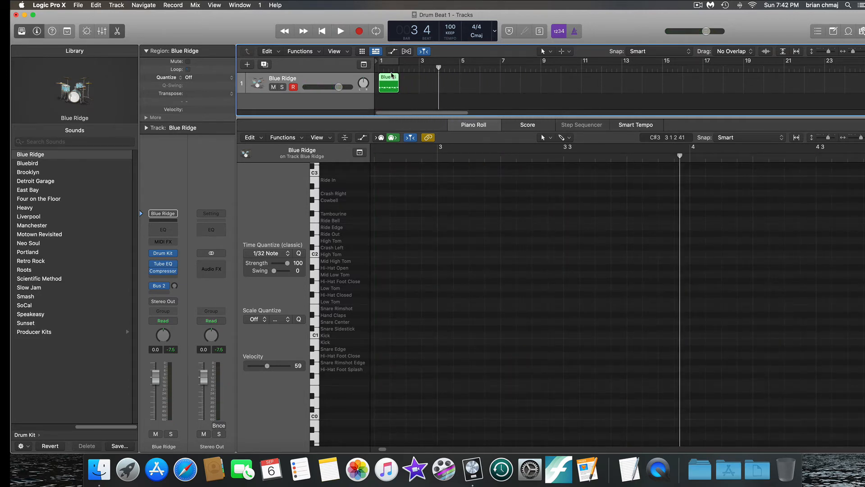
{"action": "key", "text": "Return"}
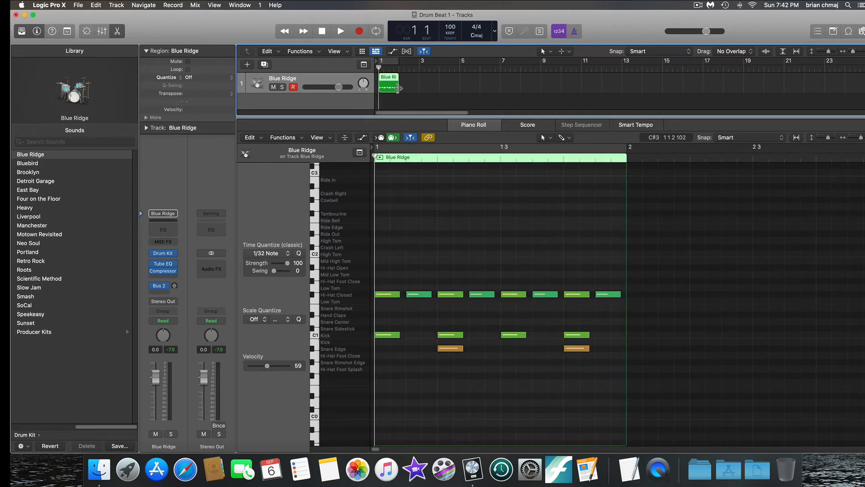
{"action": "left_click_drag", "start_coordinate": [396, 88], "coordinate": [653, 86]}
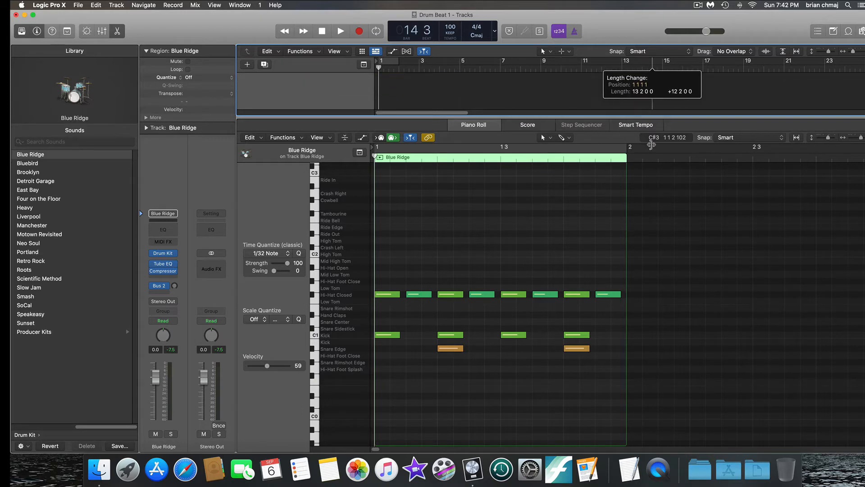
{"action": "scroll", "coordinate": [539, 174], "scroll_direction": "down", "scroll_amount": 4}
{"action": "scroll", "coordinate": [536, 167], "scroll_direction": "up", "scroll_amount": 6}
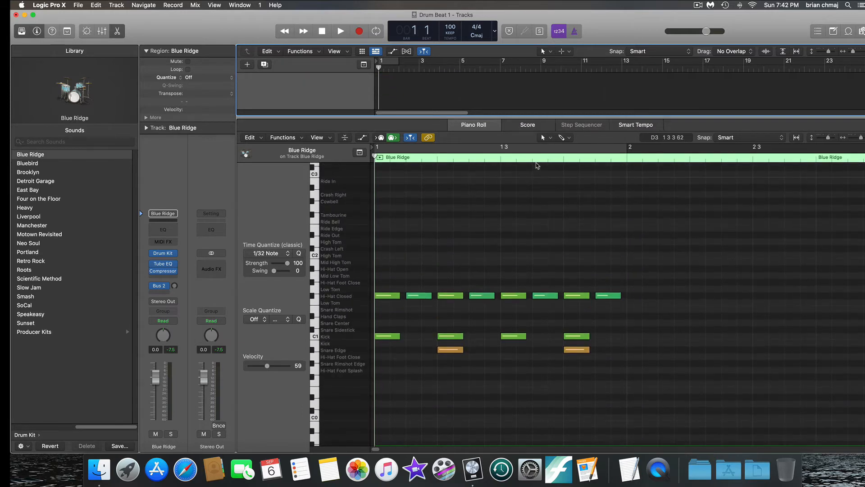
{"action": "scroll", "coordinate": [544, 84], "scroll_direction": "up", "scroll_amount": 3}
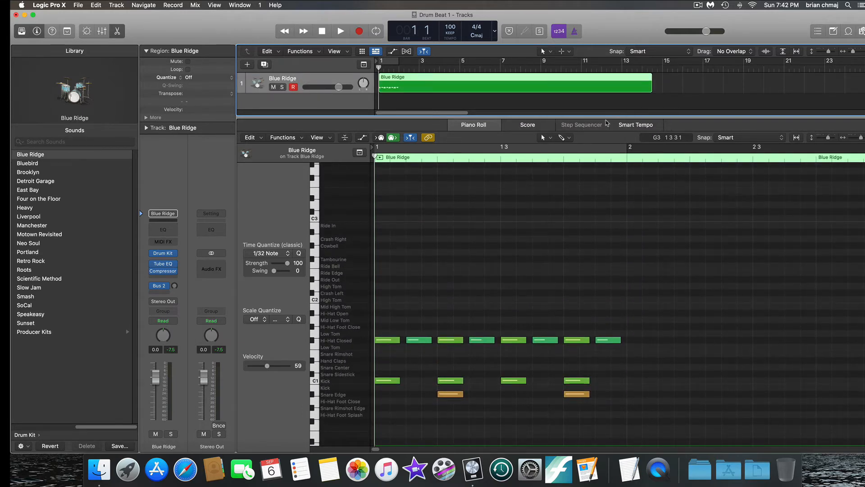
{"action": "left_click_drag", "start_coordinate": [607, 123], "coordinate": [604, 185]}
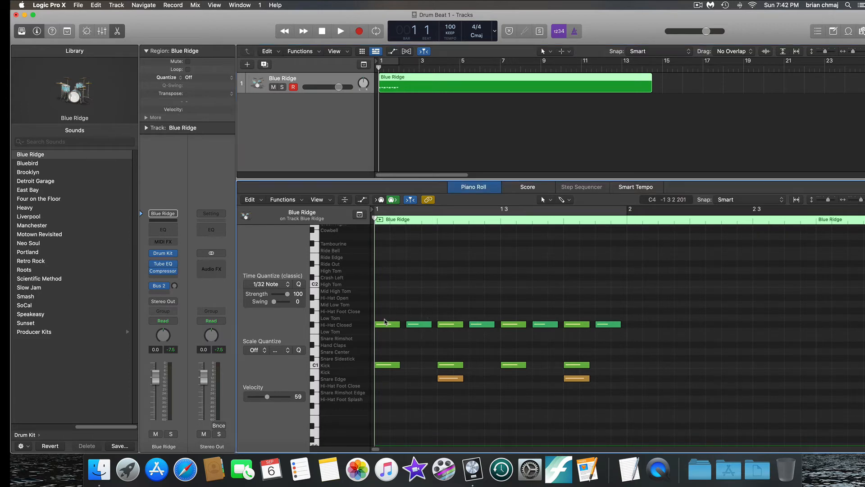
- Copy all the kick, hi-hat and snare notes of bar 1 and paste them at the start of bar 2
{"action": "left_click_drag", "start_coordinate": [385, 306], "coordinate": [617, 427]}
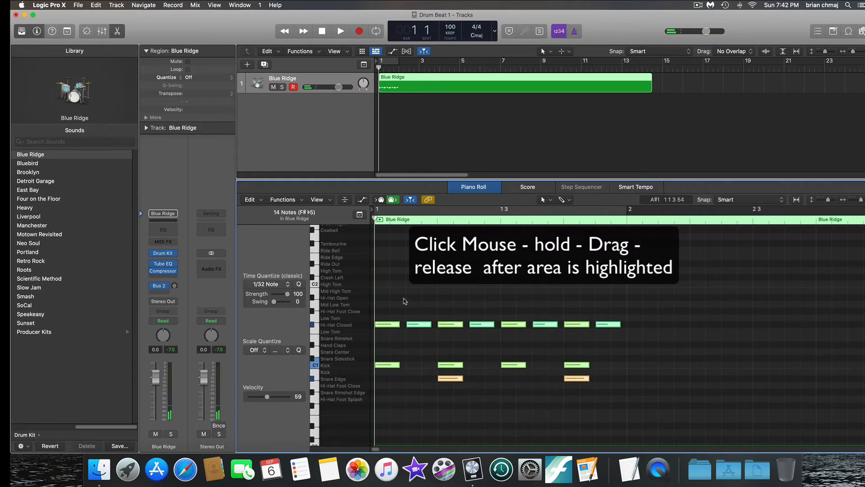
{"action": "left_click", "coordinate": [443, 293]}
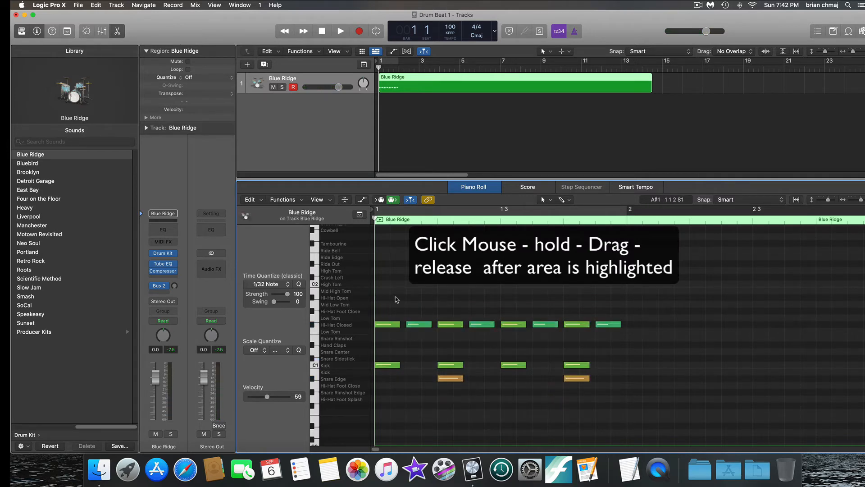
{"action": "left_click_drag", "start_coordinate": [383, 302], "coordinate": [610, 412]}
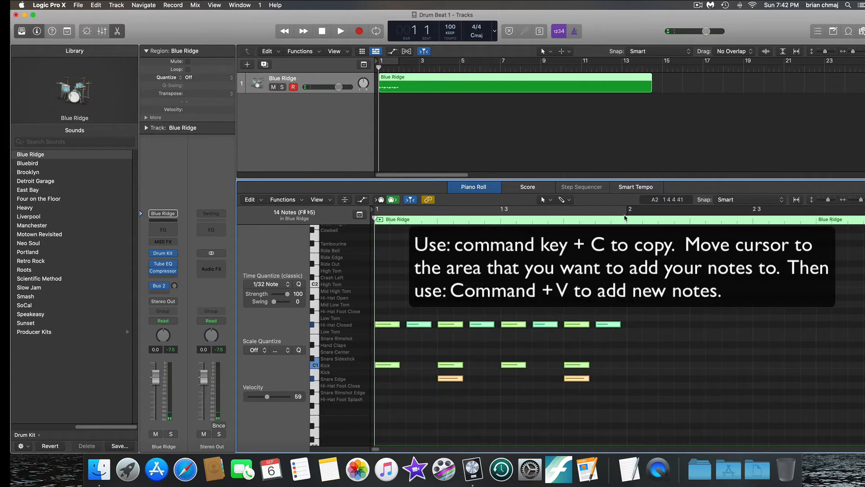
{"action": "left_click", "coordinate": [626, 221]}
{"action": "left_click", "coordinate": [642, 301]}
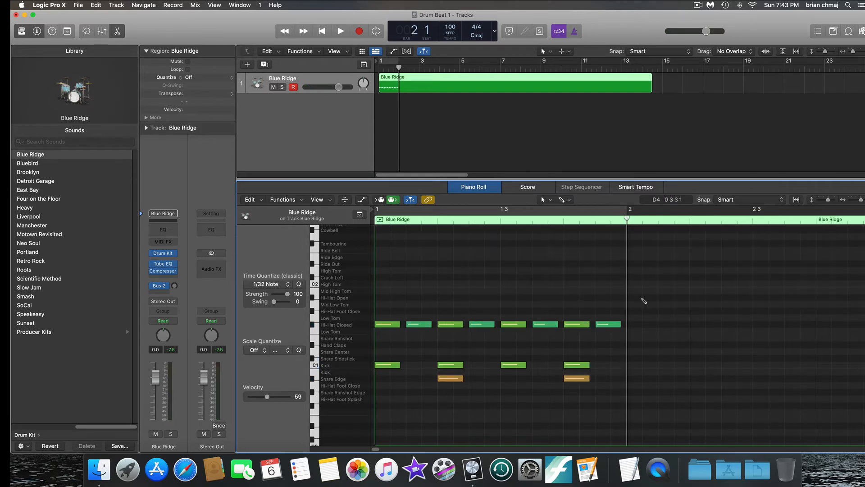
{"action": "key", "text": "super+v"}
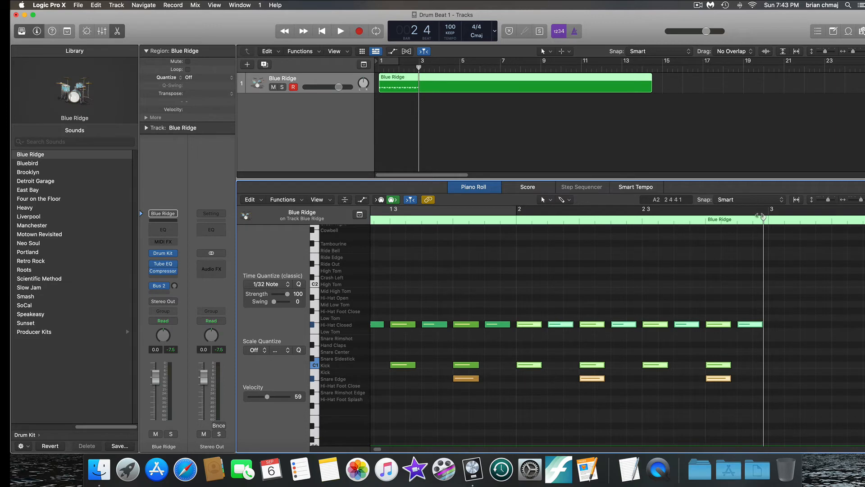
- Place the playhead at the start of bar 3 and paste the copied drum notes there
{"action": "left_click_drag", "start_coordinate": [762, 217], "coordinate": [771, 220]}
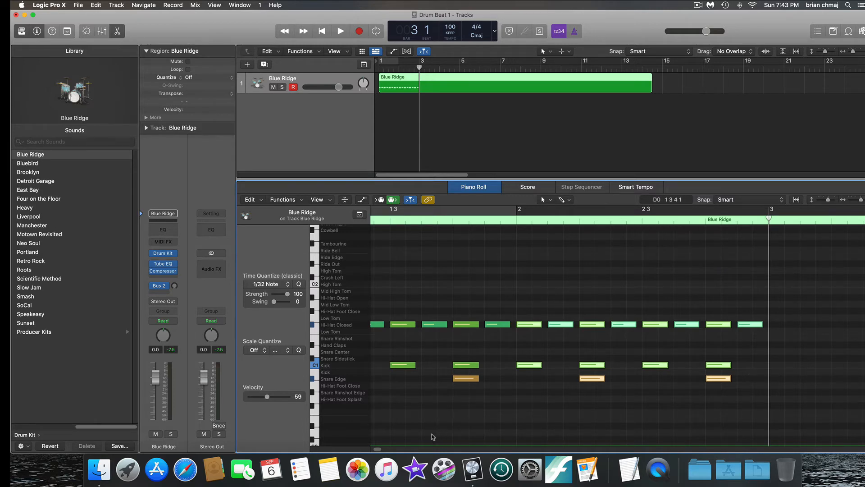
{"action": "left_click_drag", "start_coordinate": [376, 449], "coordinate": [380, 449]}
{"action": "left_click", "coordinate": [564, 379]}
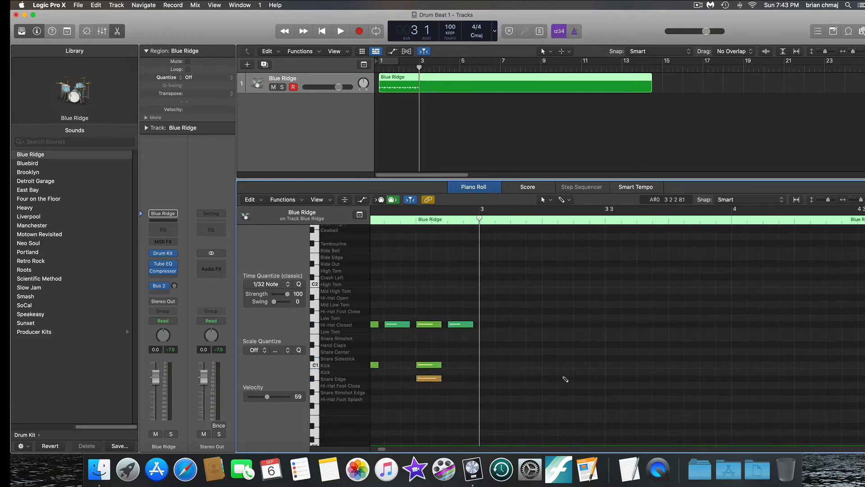
{"action": "key", "text": "super+v"}
{"action": "left_click", "coordinate": [564, 379]}
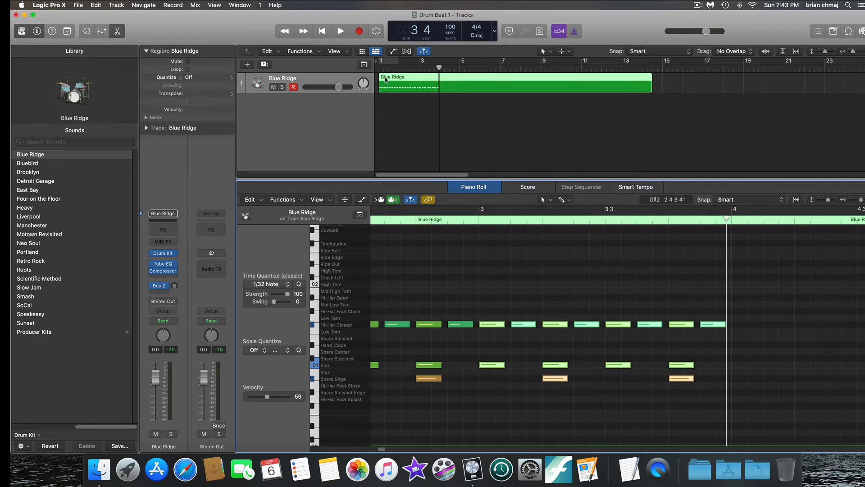
- Return the playhead to the start of bar 1 and play through the three bars of the beat
{"action": "key", "text": "Return"}
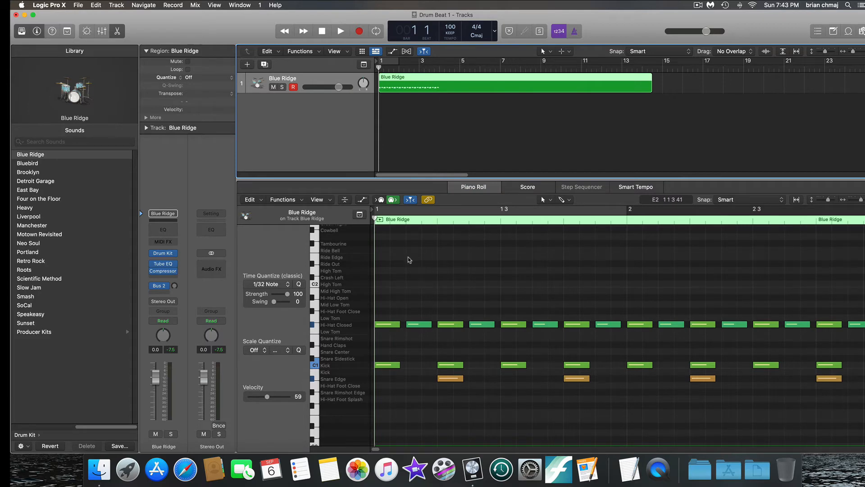
{"action": "key", "text": "space"}
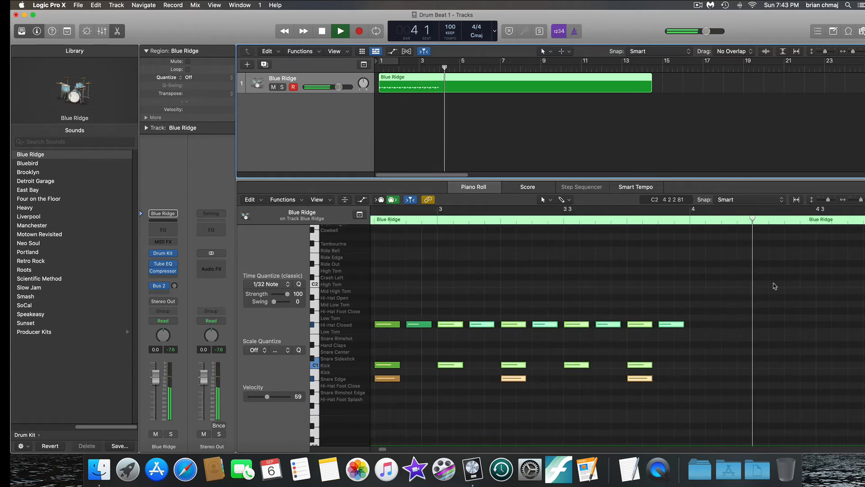
{"action": "key", "text": "space"}
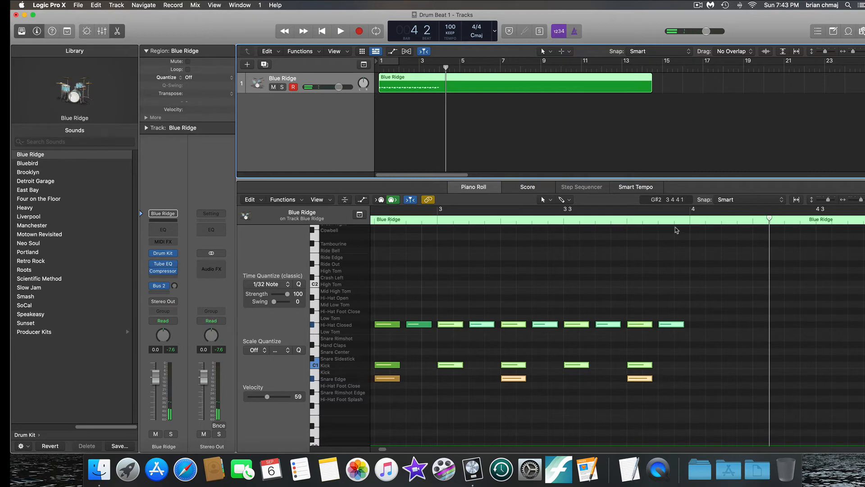
- Audition the Snare Rimshot sound, add a Snare Rimshot note at the start of bar 4, and set its velocity to 104
{"action": "left_click", "coordinate": [688, 224]}
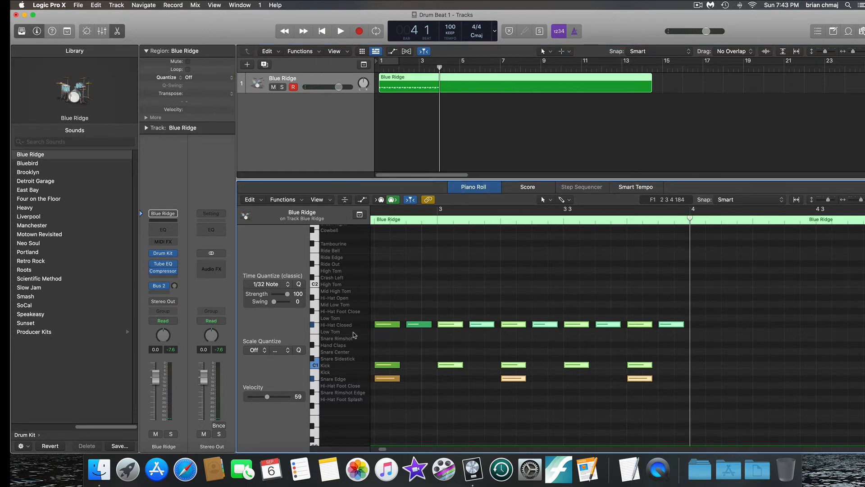
{"action": "left_click", "coordinate": [341, 342]}
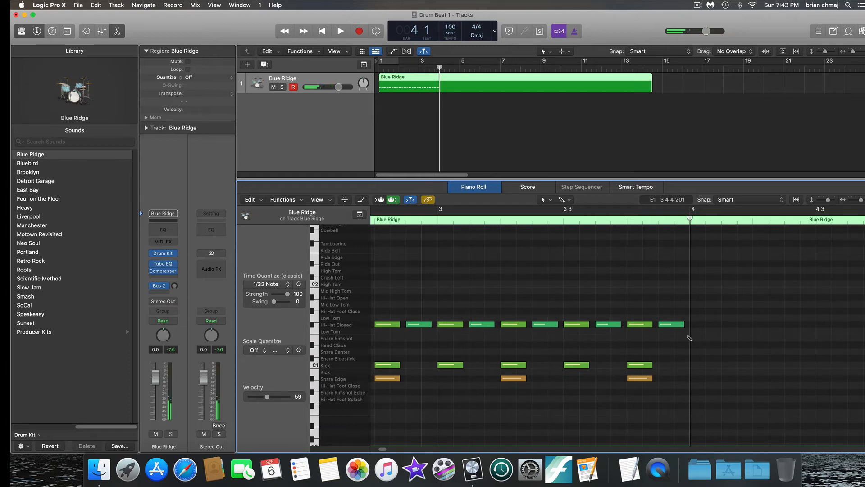
{"action": "left_click", "coordinate": [695, 337]}
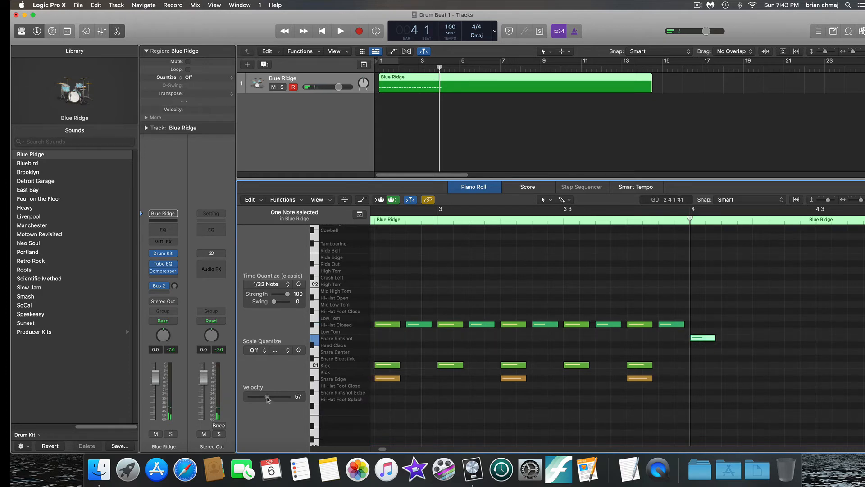
{"action": "left_click_drag", "start_coordinate": [276, 396], "coordinate": [280, 397]}
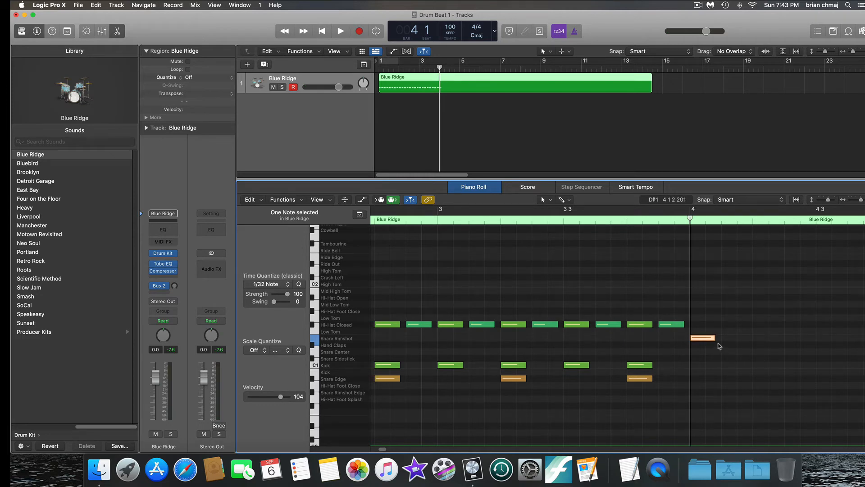
- Extend the Snare Rimshot fill to four evenly spaced notes across beat 1 of bar 4, shortening them to fit sixteenth-note spacing
{"action": "left_click", "coordinate": [726, 337]}
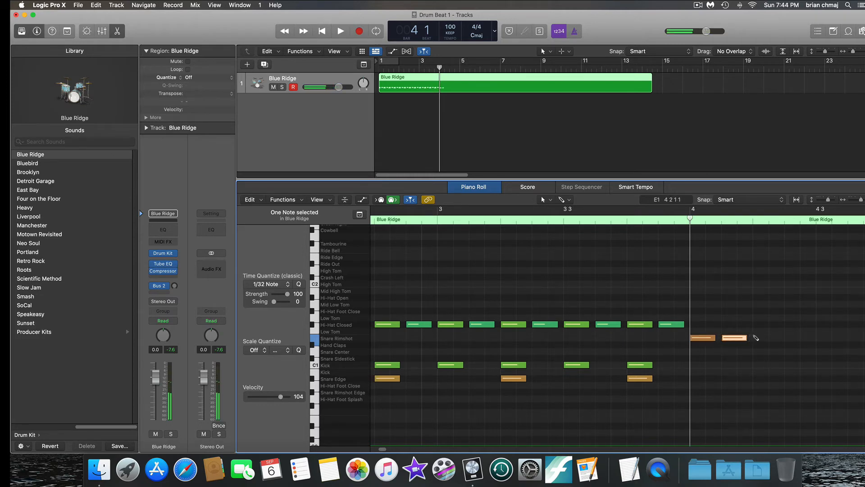
{"action": "mouse_move", "coordinate": [715, 339]}
{"action": "left_mouse_down"}
{"action": "mouse_move", "coordinate": [702, 339]}
{"action": "mouse_move", "coordinate": [726, 340]}
{"action": "mouse_move", "coordinate": [718, 339]}
{"action": "left_mouse_up"}
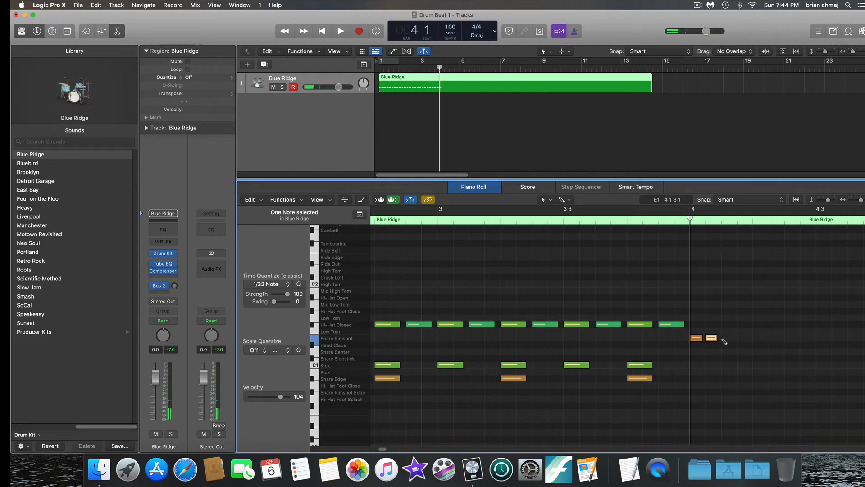
{"action": "left_click", "coordinate": [724, 339]}
{"action": "left_click", "coordinate": [743, 340]}
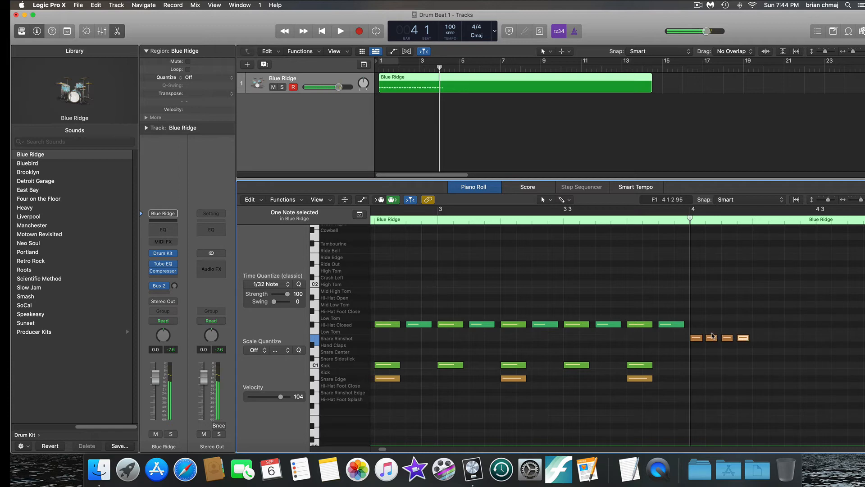
- Set the velocity of the last three Snare Rimshot notes to 80 and play back the fill
{"action": "left_click_drag", "start_coordinate": [712, 330], "coordinate": [746, 349]}
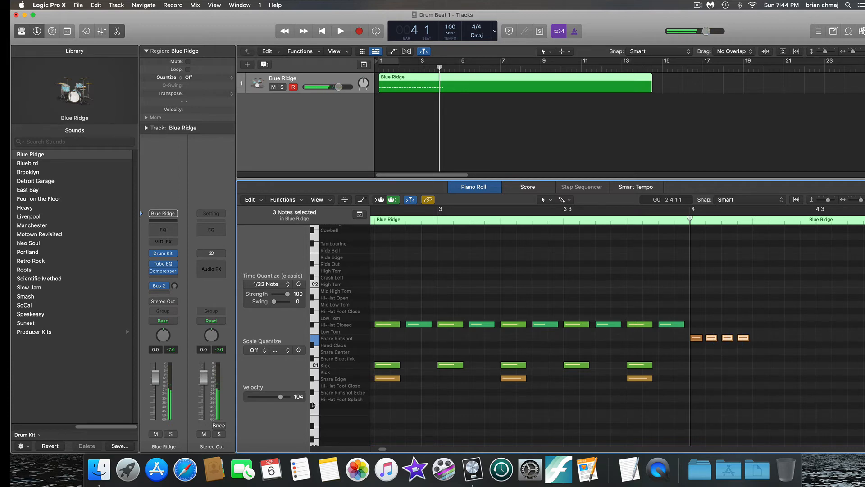
{"action": "left_click_drag", "start_coordinate": [280, 397], "coordinate": [275, 398]}
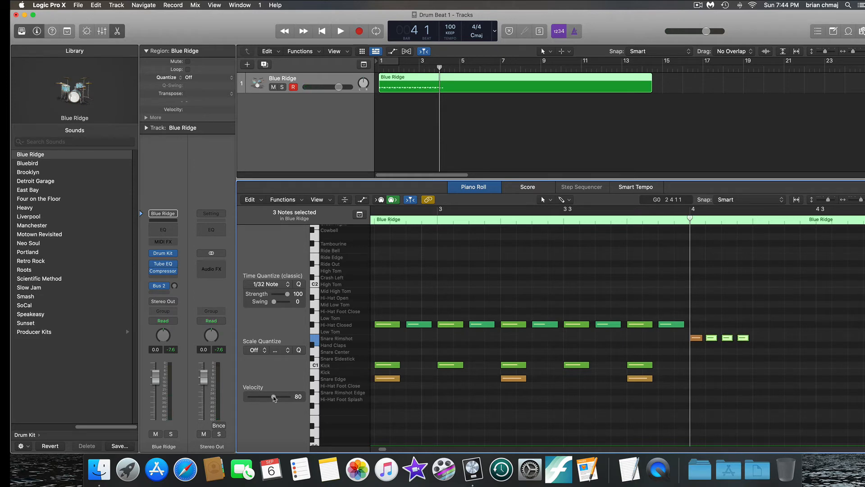
{"action": "key", "text": "space"}
{"action": "key", "text": "space"}
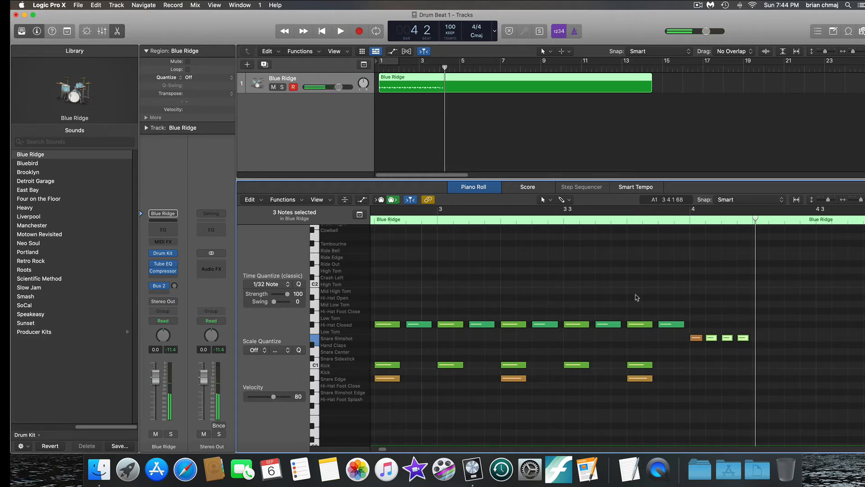
{"action": "key", "text": "space"}
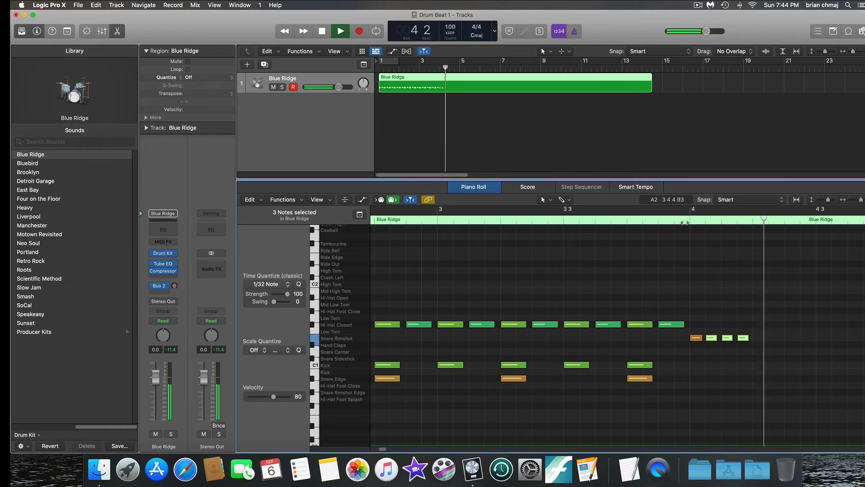
{"action": "key", "text": "space"}
{"action": "left_click", "coordinate": [697, 274]}
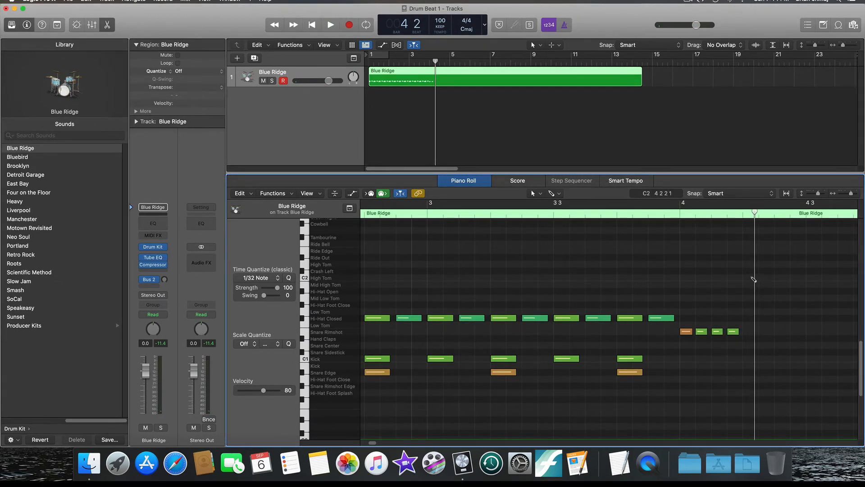
- Add four High Tom notes across beat 2 of bar 4, the first at velocity 104 and the other three at 80
{"action": "left_click", "coordinate": [746, 277]}
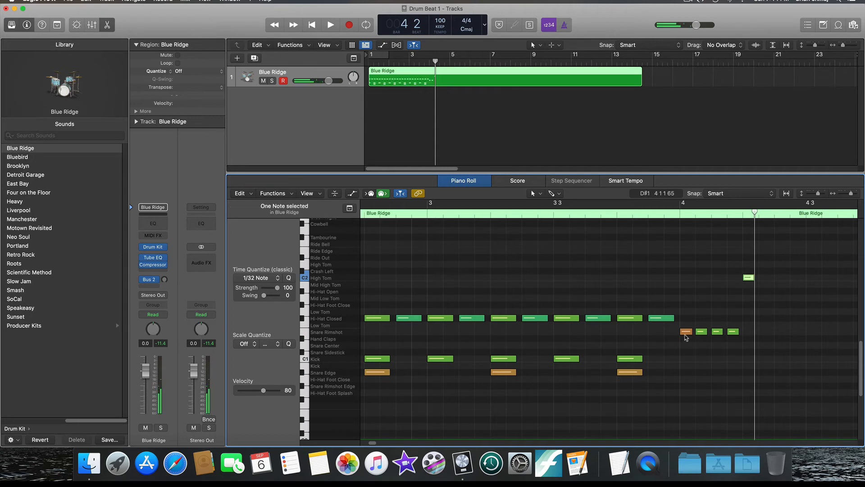
{"action": "left_click", "coordinate": [688, 333]}
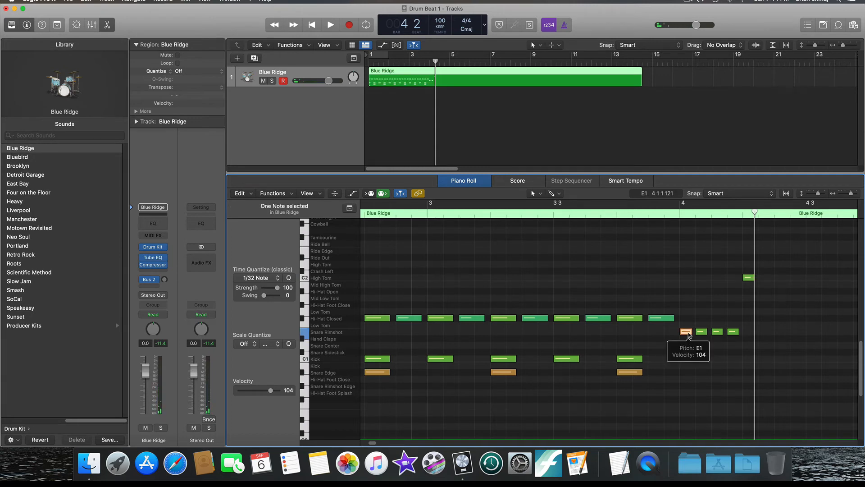
{"action": "left_click_drag", "start_coordinate": [748, 278], "coordinate": [761, 279]}
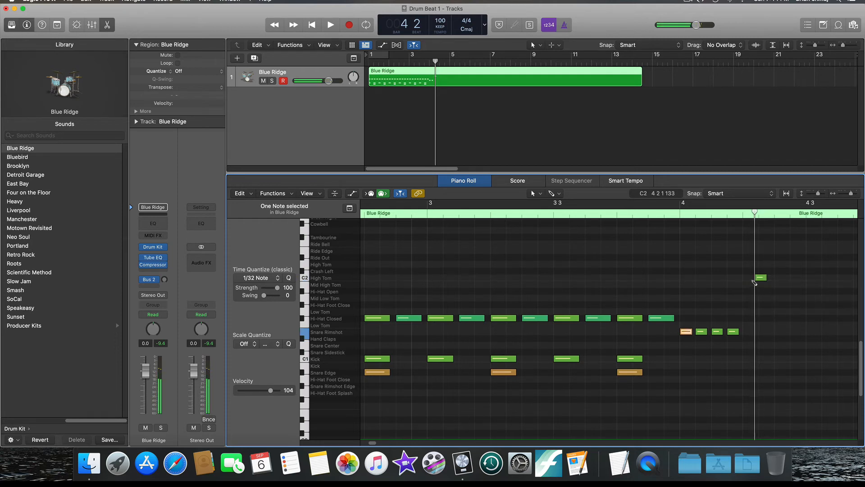
{"action": "left_click", "coordinate": [749, 278], "text": "super"}
{"action": "left_click", "coordinate": [764, 279]}
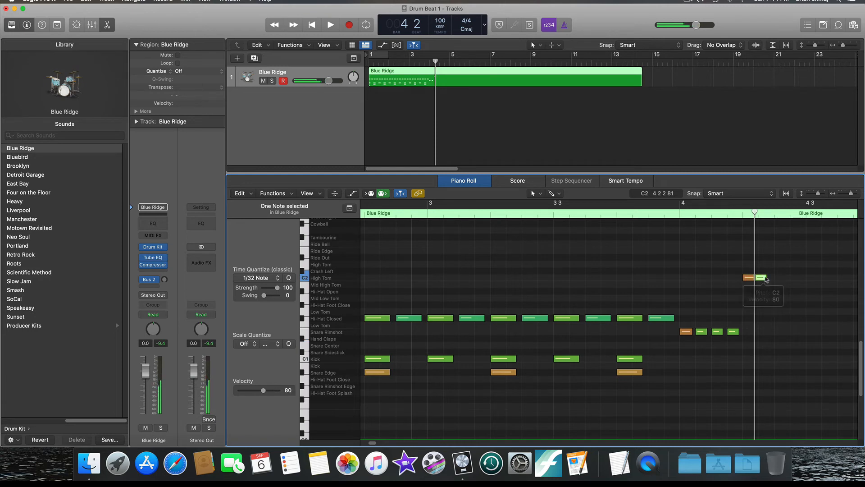
{"action": "left_click", "coordinate": [779, 278], "text": "super"}
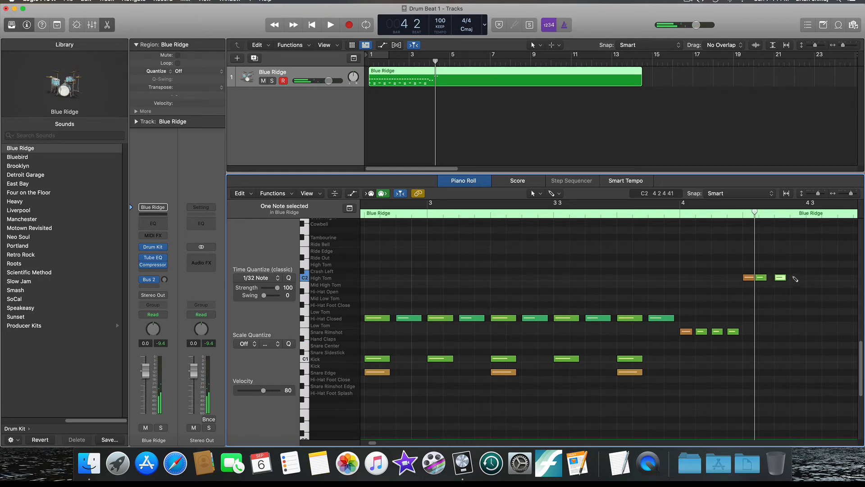
{"action": "left_click", "coordinate": [796, 278], "text": "super"}
{"action": "left_click_drag", "start_coordinate": [756, 212], "coordinate": [649, 212]}
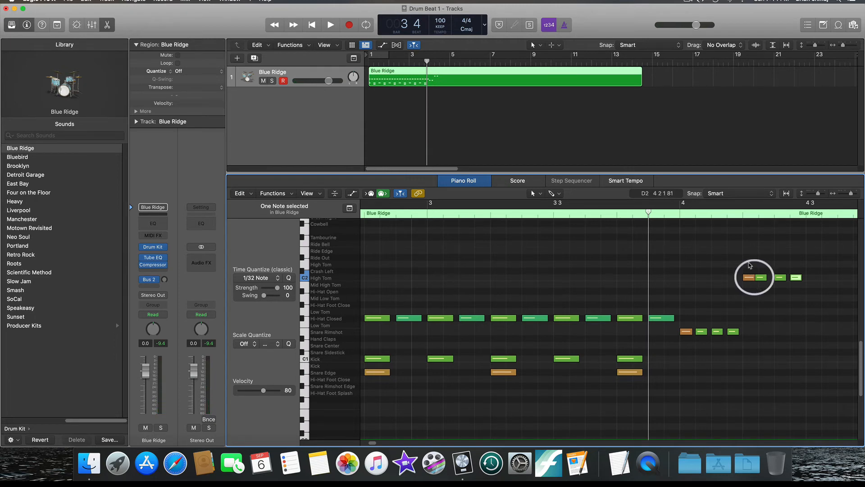
- Quantize the four High Tom notes in bar 4 to 1/16 Note
{"action": "left_click_drag", "start_coordinate": [749, 264], "coordinate": [797, 299]}
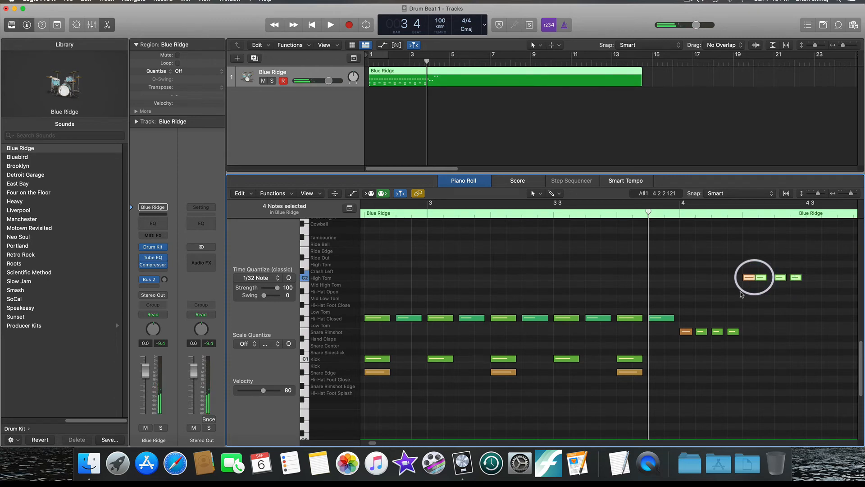
{"action": "left_click", "coordinate": [276, 278]}
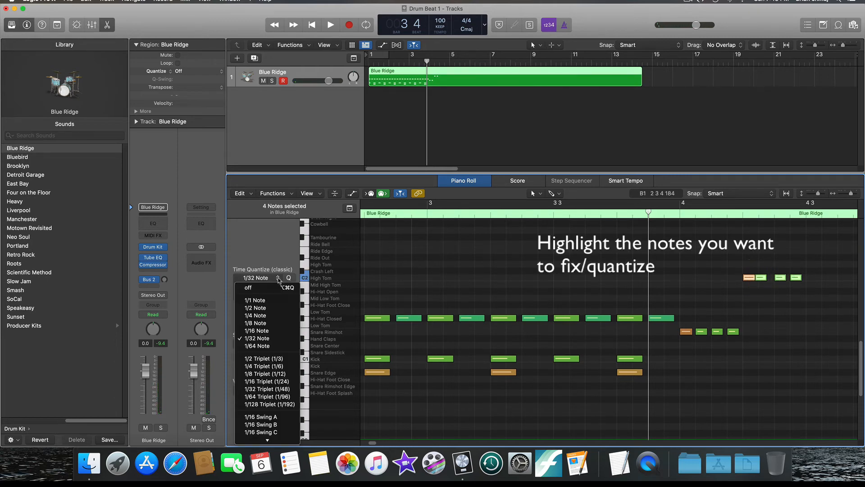
{"action": "left_click", "coordinate": [262, 331]}
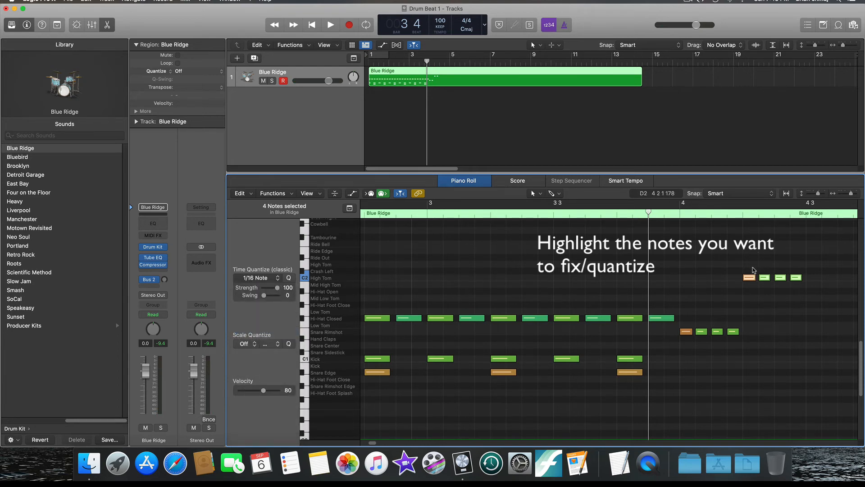
- Shift the second High Tom note earlier off the grid, and quantize all four High Tom notes to 1/16 Note again
{"action": "left_click", "coordinate": [774, 293]}
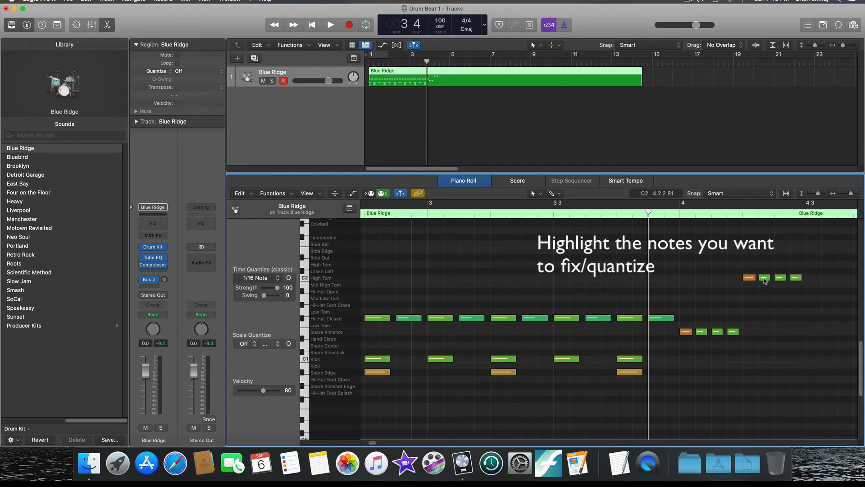
{"action": "left_click", "coordinate": [765, 278]}
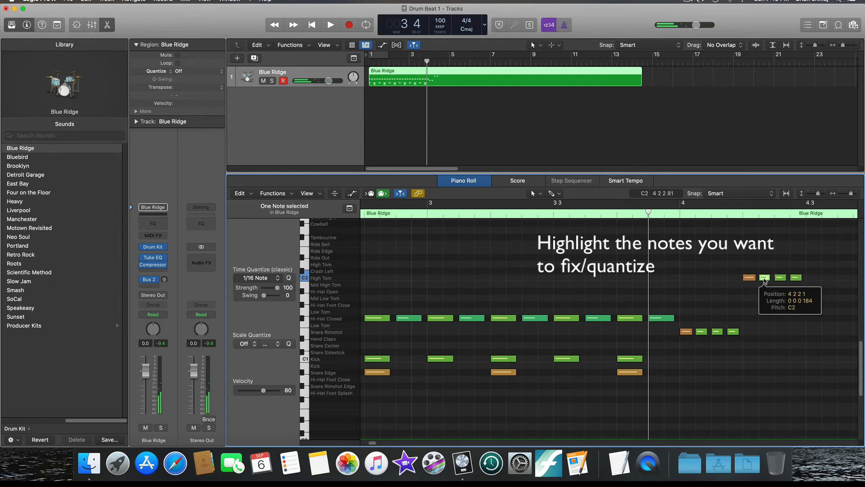
{"action": "left_click_drag", "start_coordinate": [765, 280], "coordinate": [760, 278]}
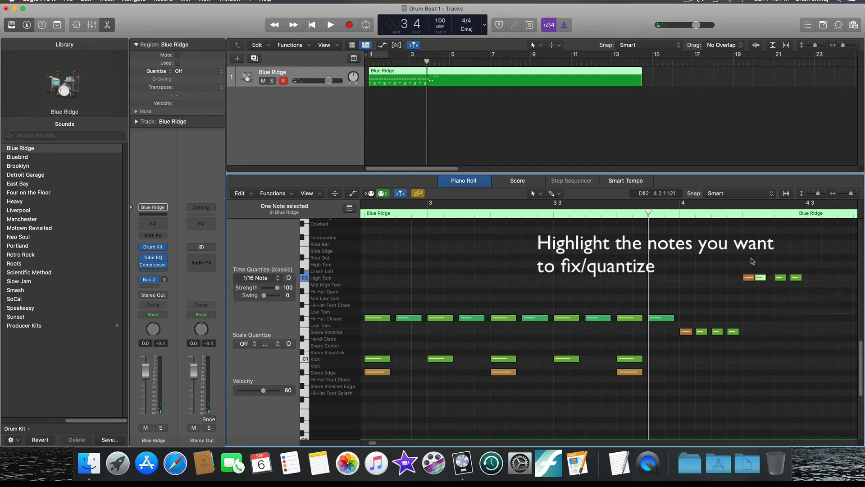
{"action": "left_click", "coordinate": [752, 263]}
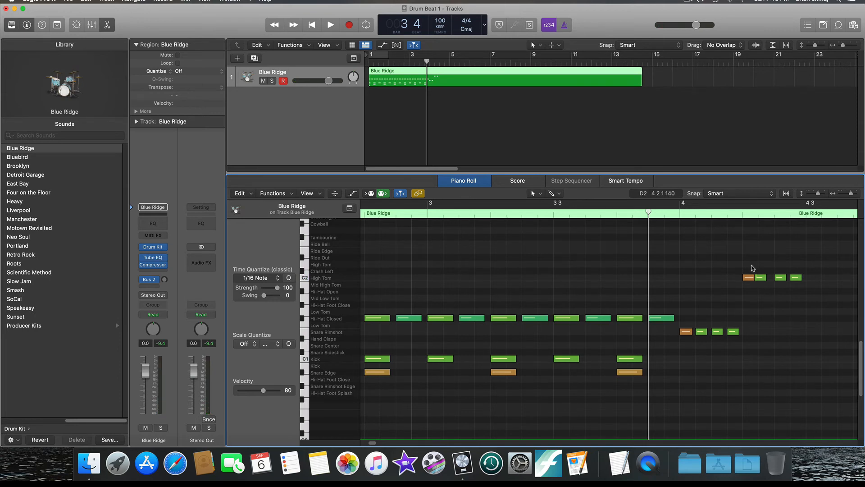
{"action": "left_click_drag", "start_coordinate": [751, 266], "coordinate": [821, 302]}
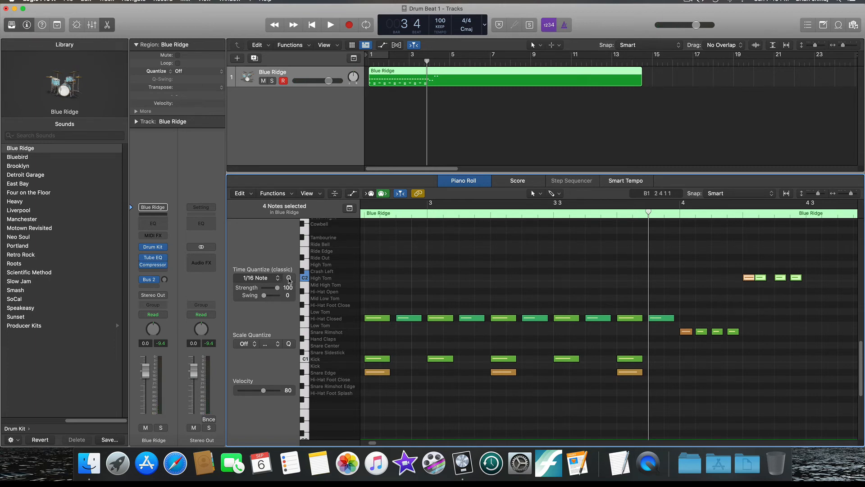
{"action": "left_click", "coordinate": [289, 278]}
- Copy the four High Tom notes to beat 3 of bar 4 and move the copies to Mid High Tom
{"action": "left_click_drag", "start_coordinate": [748, 270], "coordinate": [809, 299]}
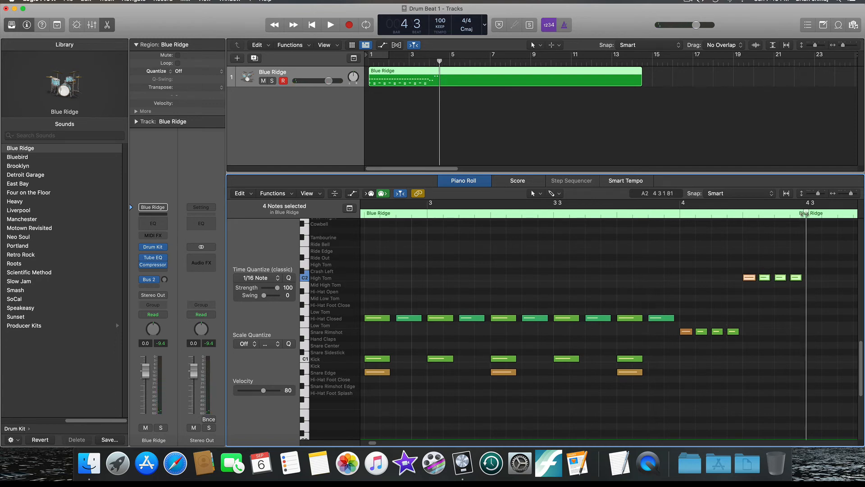
{"action": "left_click", "coordinate": [804, 214]}
{"action": "key", "text": "super+v"}
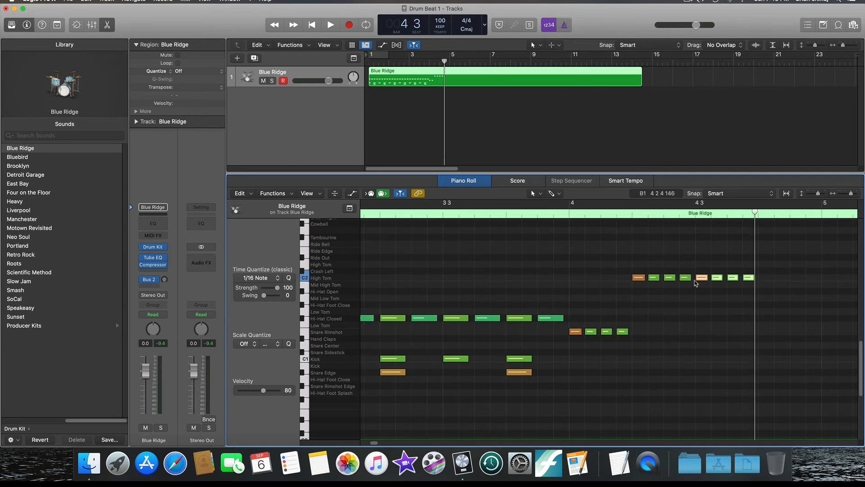
{"action": "left_click_drag", "start_coordinate": [705, 280], "coordinate": [705, 285]}
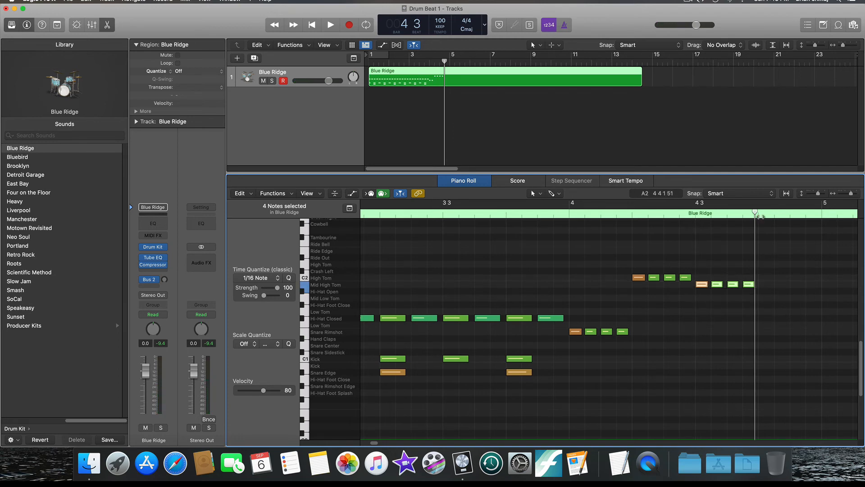
- Paste the four tom notes at beat 4 of bar 4 and move them to Mid Low Tom
{"action": "left_click_drag", "start_coordinate": [755, 214], "coordinate": [759, 213]}
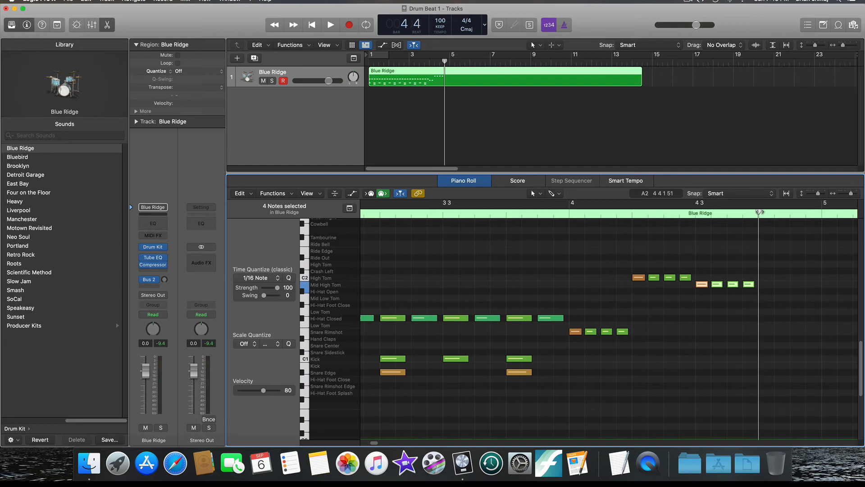
{"action": "left_click", "coordinate": [772, 297]}
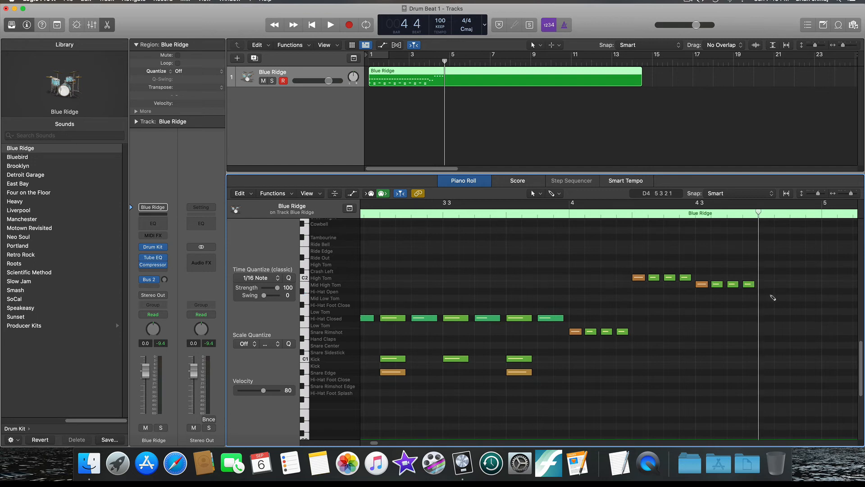
{"action": "key", "text": "super+v"}
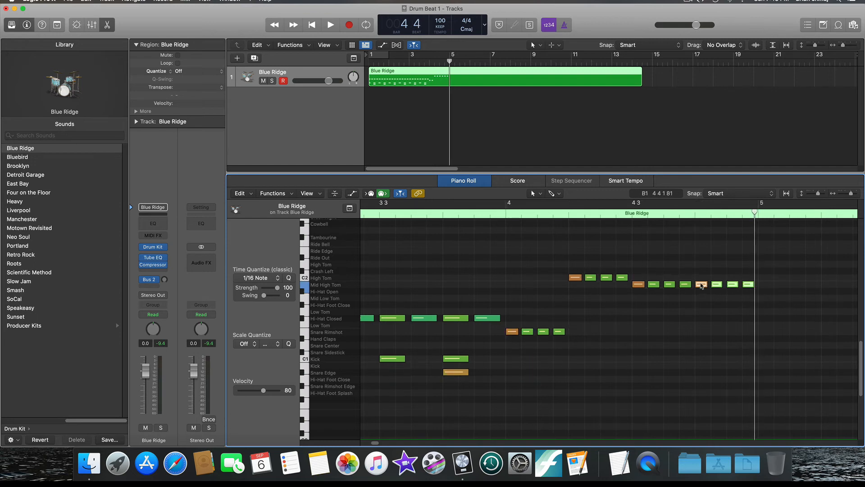
{"action": "left_click_drag", "start_coordinate": [702, 285], "coordinate": [699, 300]}
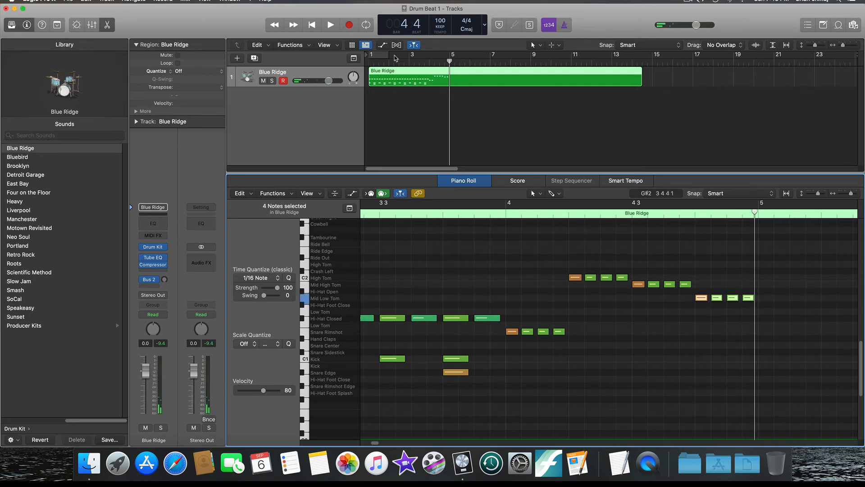
- Set a cycle range over bars 1 to 4 and play the beat with its fill in a loop
{"action": "left_click", "coordinate": [380, 57]}
{"action": "left_click_drag", "start_coordinate": [387, 55], "coordinate": [449, 64]}
{"action": "left_click", "coordinate": [447, 281]}
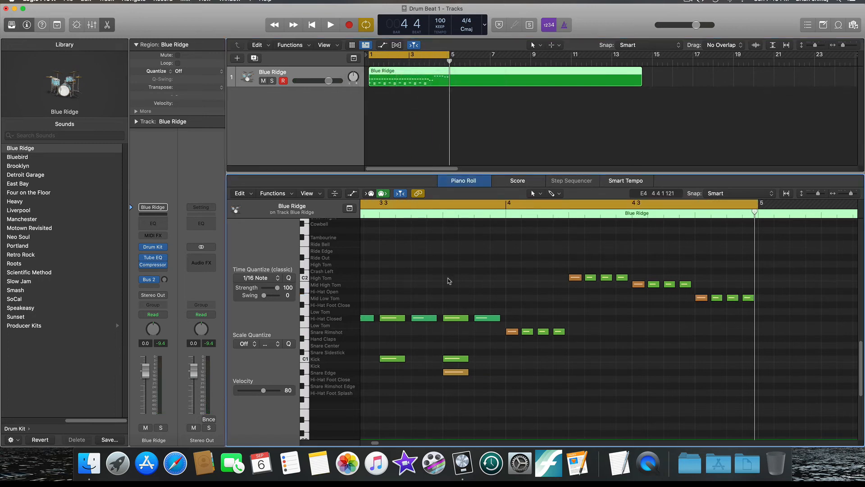
{"action": "key", "text": "space"}
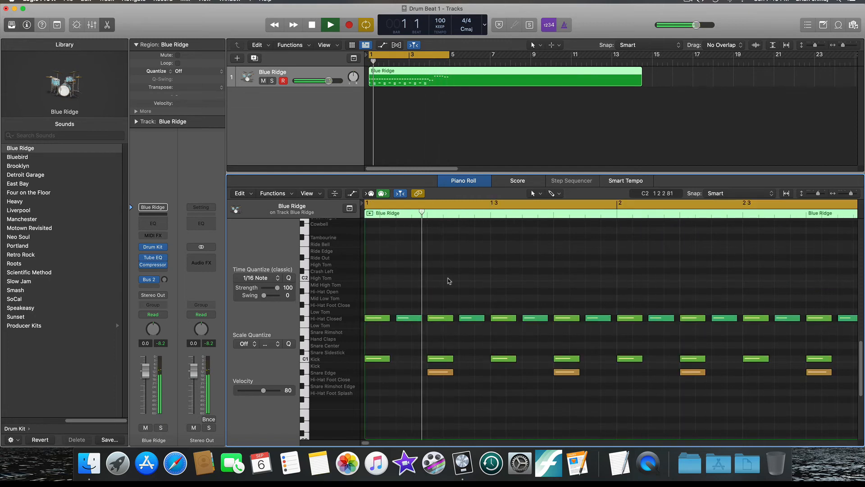
{"action": "key", "text": "space"}
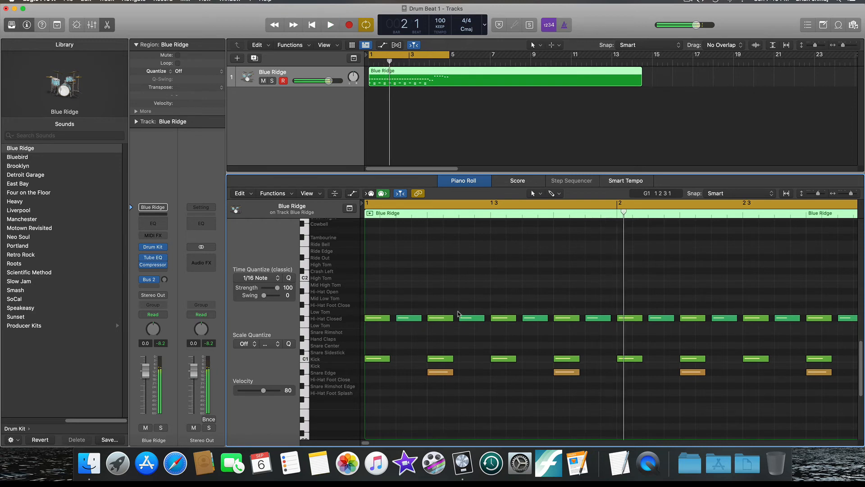
- Move the first Hi-Hat Closed note of bar 1 to Crash Left and play the loop
{"action": "left_click", "coordinate": [373, 318]}
{"action": "left_click_drag", "start_coordinate": [373, 318], "coordinate": [374, 274]}
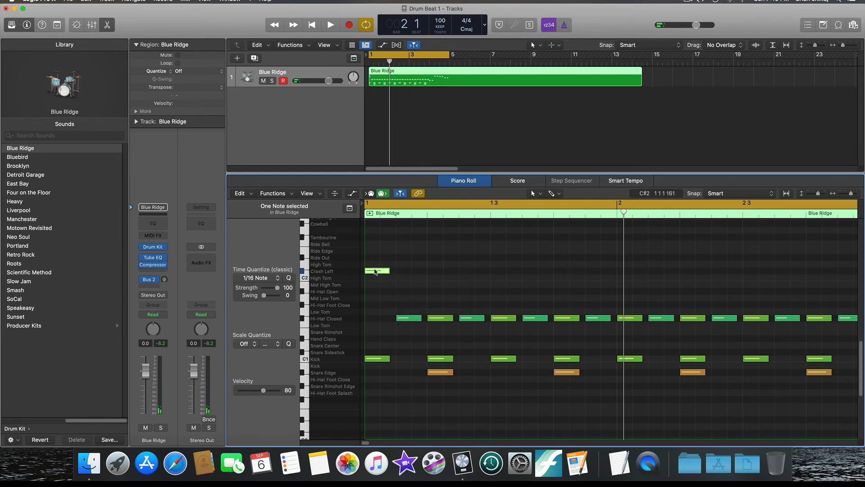
{"action": "left_click", "coordinate": [367, 302]}
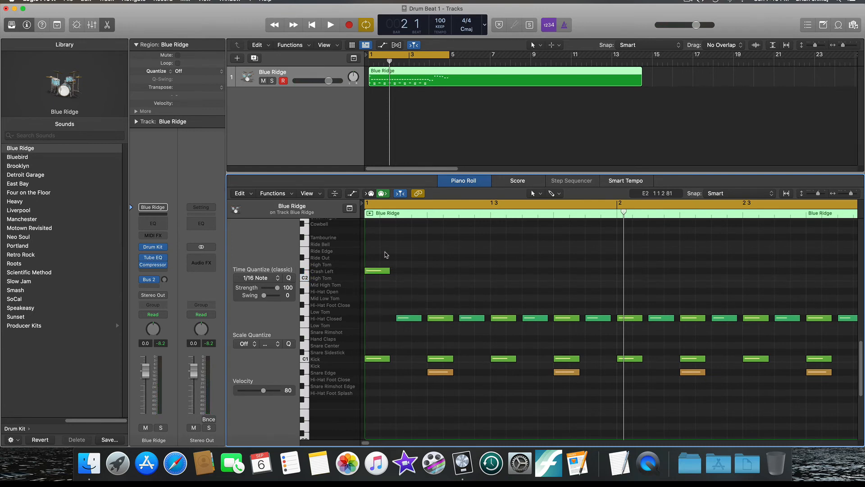
{"action": "key", "text": "space"}
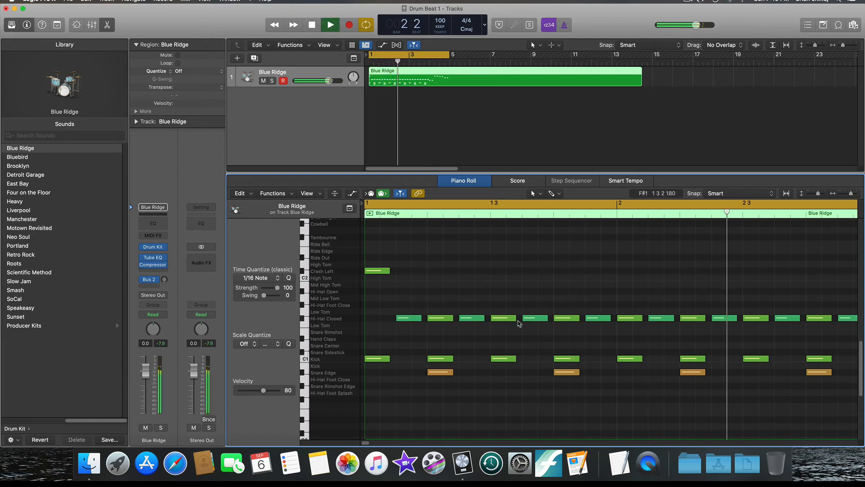
- Stop playback and move the Hi-Hat Closed note on beat 1 of bar 3 to Ride Out
{"action": "key", "text": "space"}
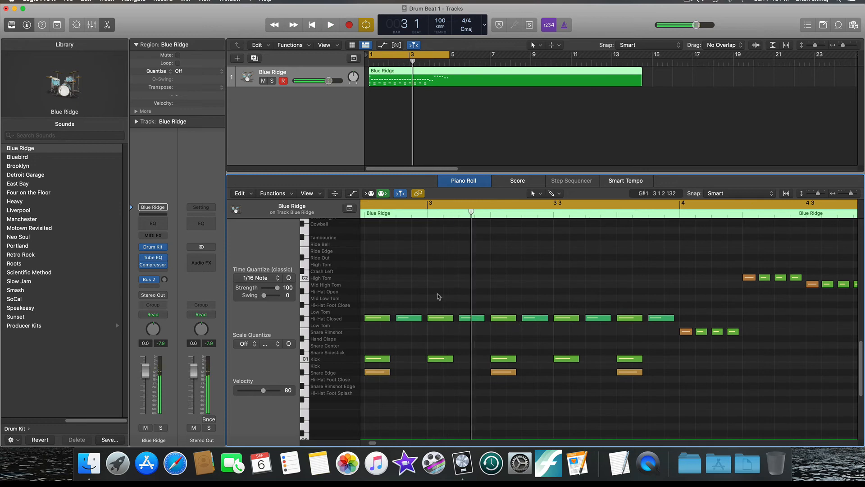
{"action": "left_click", "coordinate": [427, 212]}
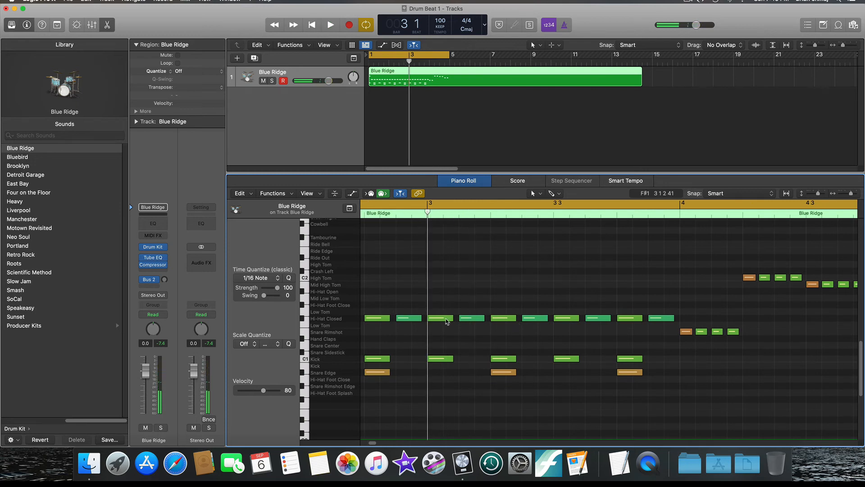
{"action": "left_click_drag", "start_coordinate": [446, 321], "coordinate": [443, 257]}
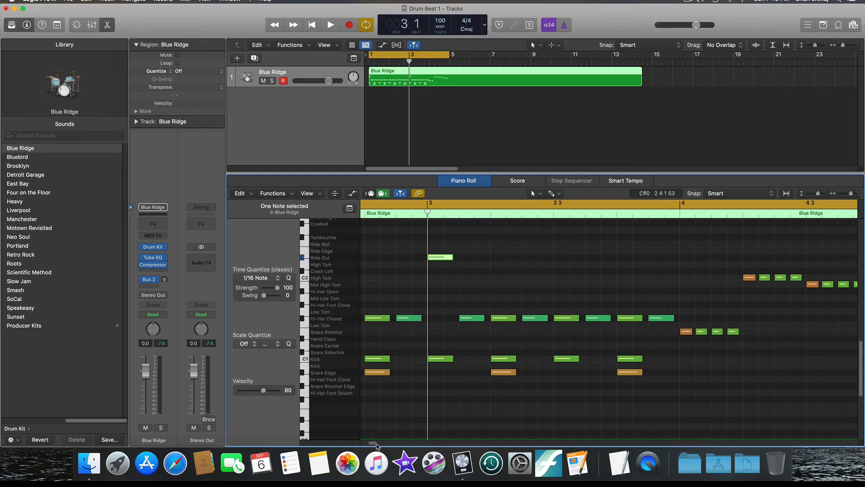
- Add two consecutive sixteenth notes on Snare Center in the second half of beat 4 of bar 2
{"action": "scroll", "coordinate": [375, 444], "scroll_direction": "left", "scroll_amount": 3}
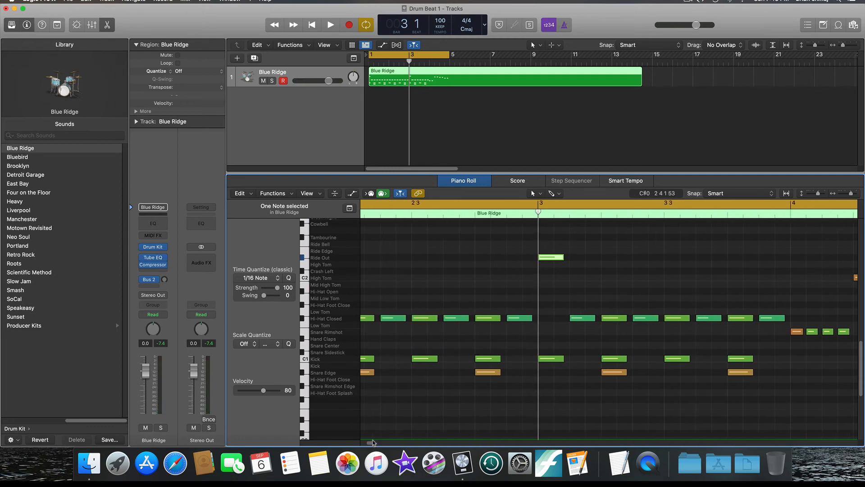
{"action": "left_click", "coordinate": [490, 359]}
{"action": "left_click", "coordinate": [490, 372]}
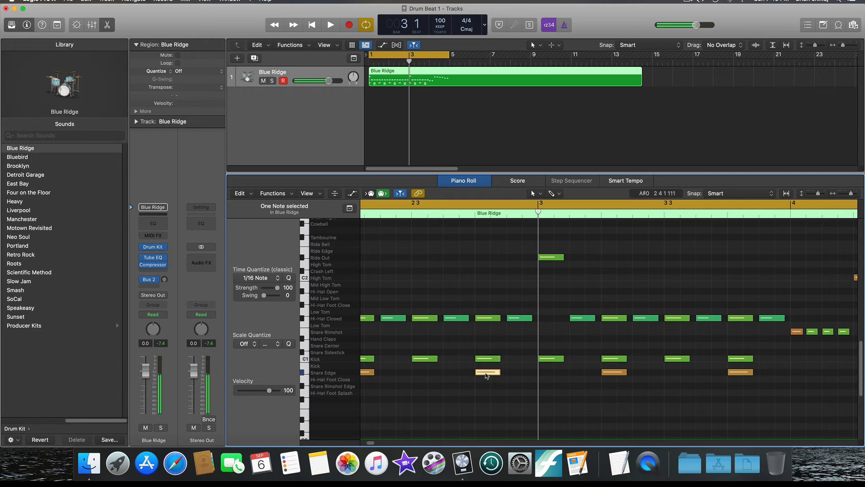
{"action": "left_click", "coordinate": [514, 374]}
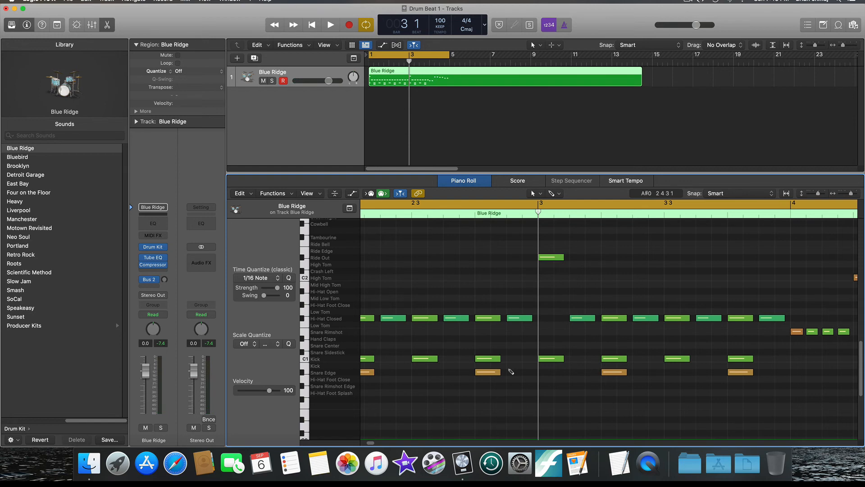
{"action": "left_click", "coordinate": [512, 345]}
{"action": "left_click_drag", "start_coordinate": [533, 347], "coordinate": [519, 346]}
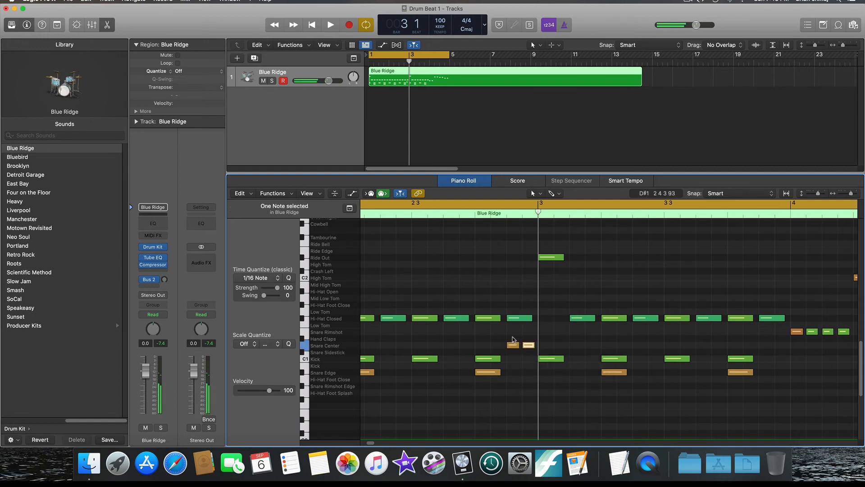
- Set the velocity of the two new Snare Center notes to 54 and play the four-bar loop
{"action": "left_click", "coordinate": [529, 345]}
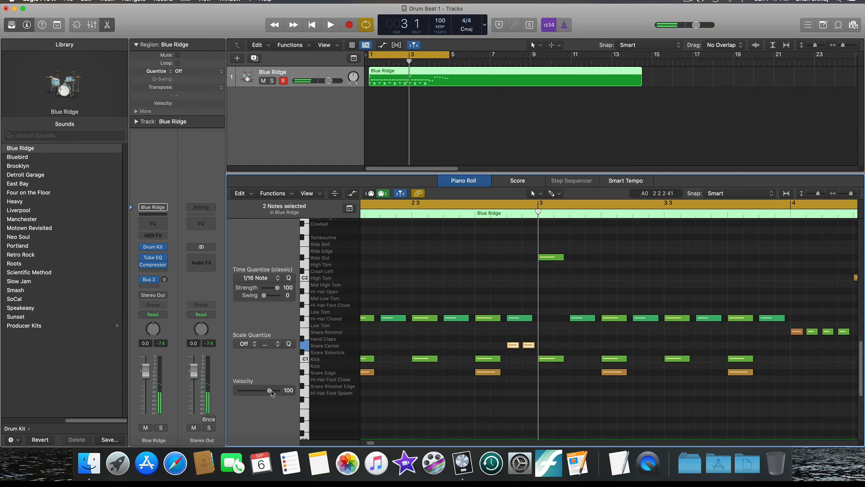
{"action": "left_click_drag", "start_coordinate": [269, 390], "coordinate": [258, 391]}
{"action": "key", "text": "space"}
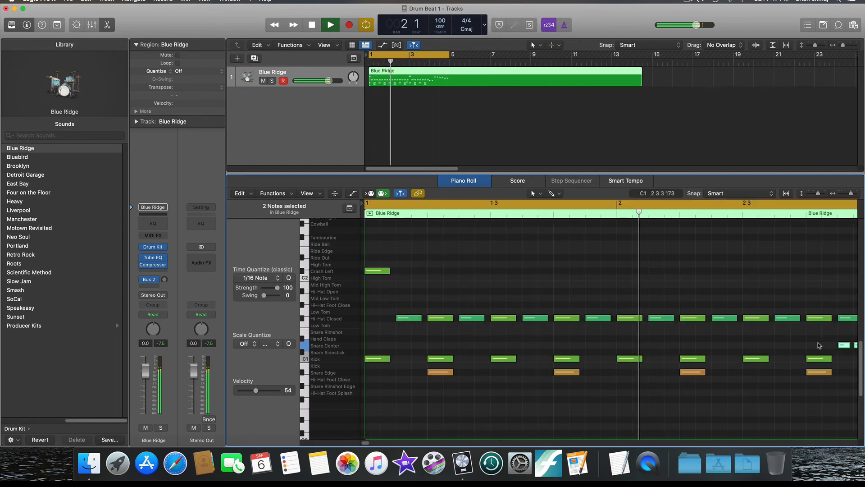
{"action": "left_click_drag", "start_coordinate": [852, 193], "coordinate": [848, 194]}
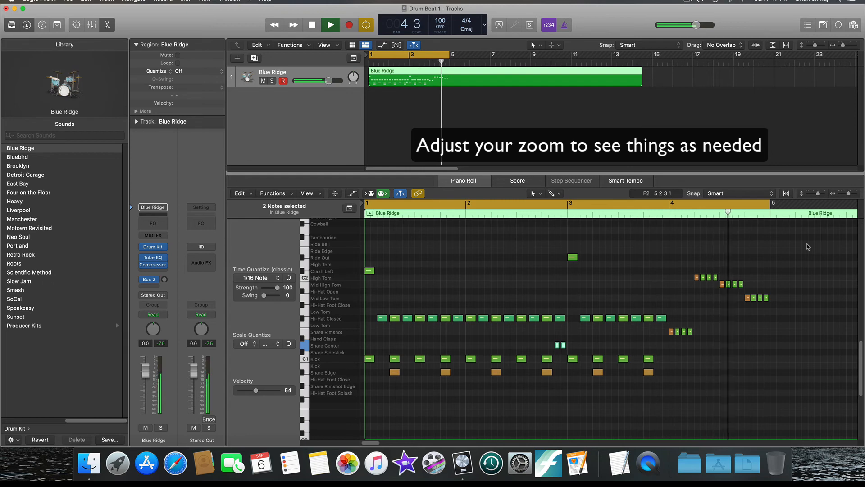
- Stop playback and shorten the Blue Ridge region so it ends at bar 5, matching the cycle range
{"action": "key", "text": "space"}
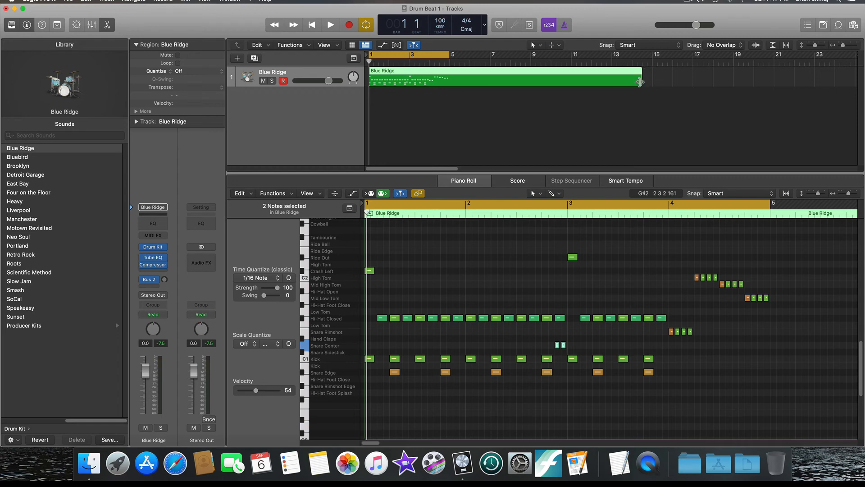
{"action": "left_click_drag", "start_coordinate": [641, 84], "coordinate": [448, 86]}
{"action": "left_click", "coordinate": [422, 114]}
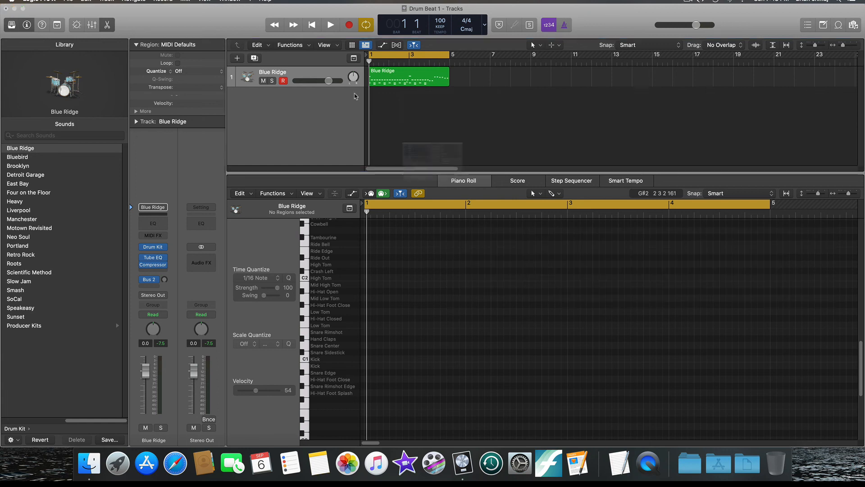
- Set up a bounce of the project to PCM and MP3 with the Wave file format and Add to Music turned off
{"action": "key", "text": "super+b"}
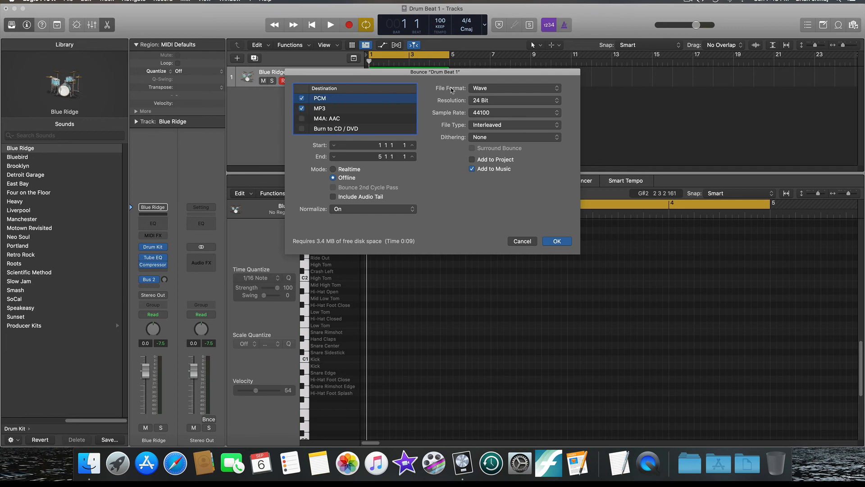
{"action": "left_click", "coordinate": [557, 89]}
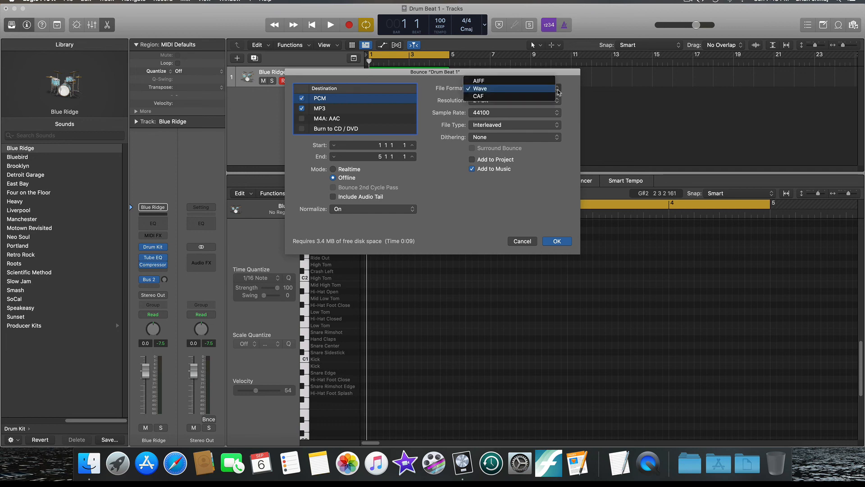
{"action": "left_click", "coordinate": [503, 90]}
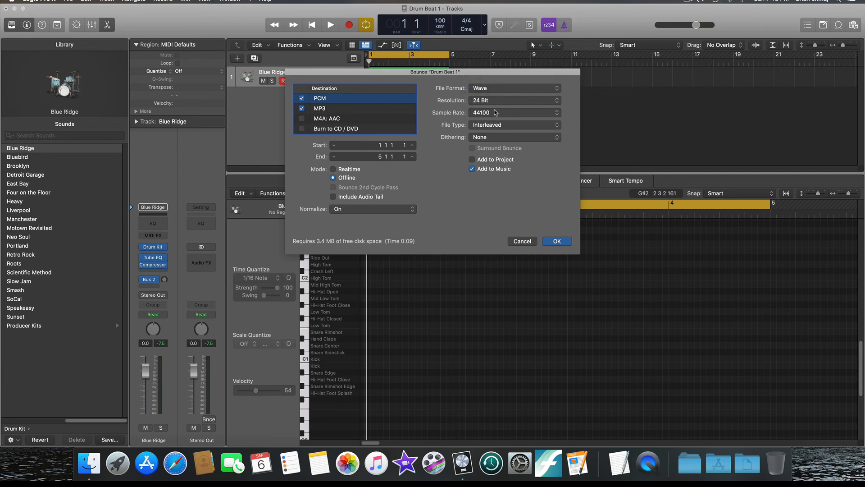
{"action": "left_click", "coordinate": [472, 170]}
{"action": "left_click", "coordinate": [557, 242]}
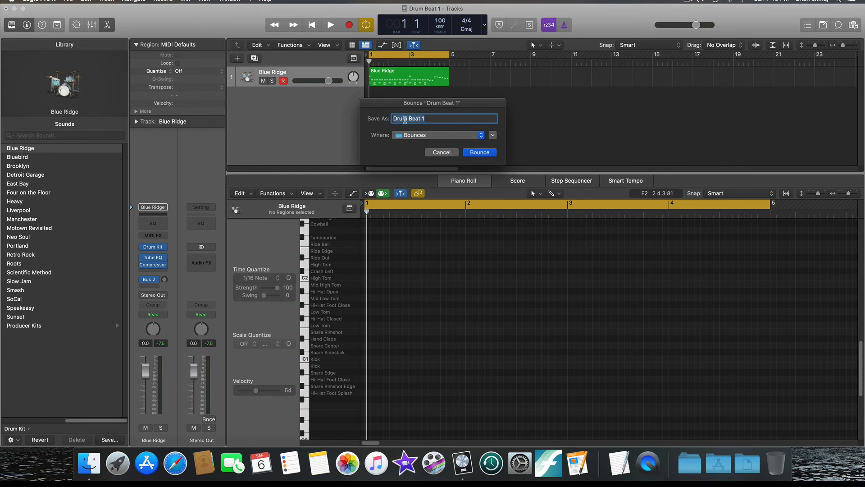
- Save the bounce to the Desktop under the name Drum Beat 1
{"action": "left_click", "coordinate": [481, 138]}
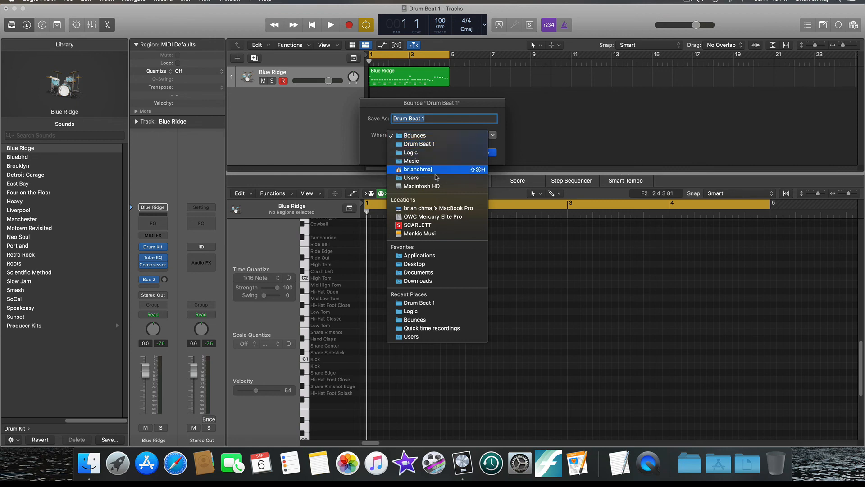
{"action": "left_click", "coordinate": [403, 264]}
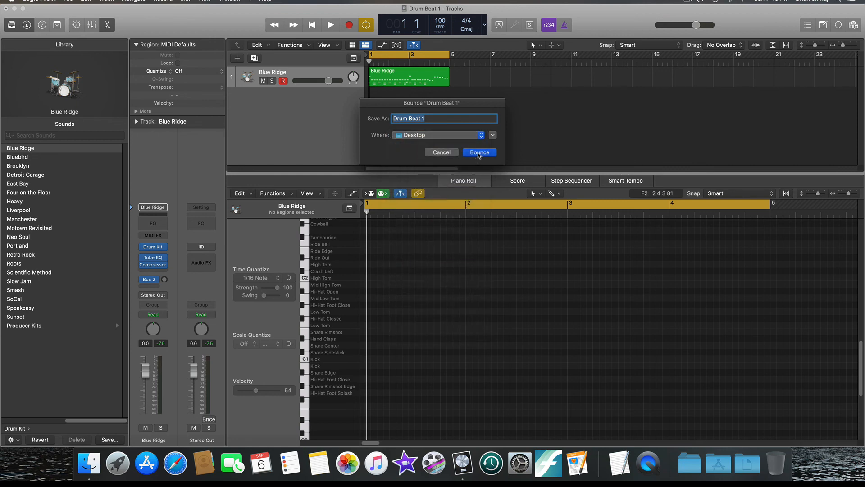
{"action": "left_click", "coordinate": [479, 153]}
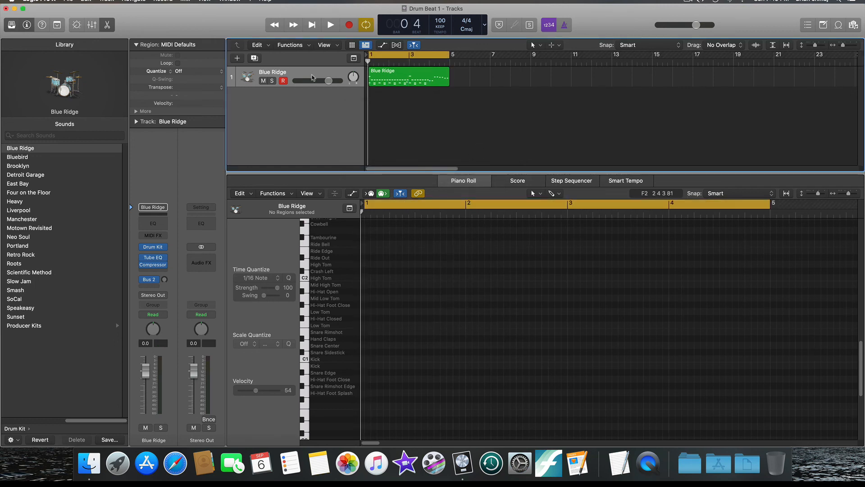
- Quit Logic Pro X and save the changes to Drum Beat 1
{"action": "left_click", "coordinate": [32, 2]}
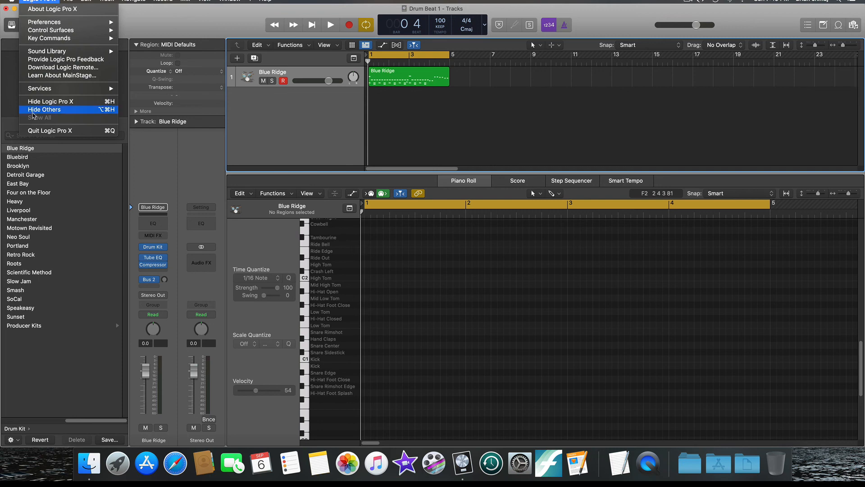
{"action": "left_click", "coordinate": [41, 131]}
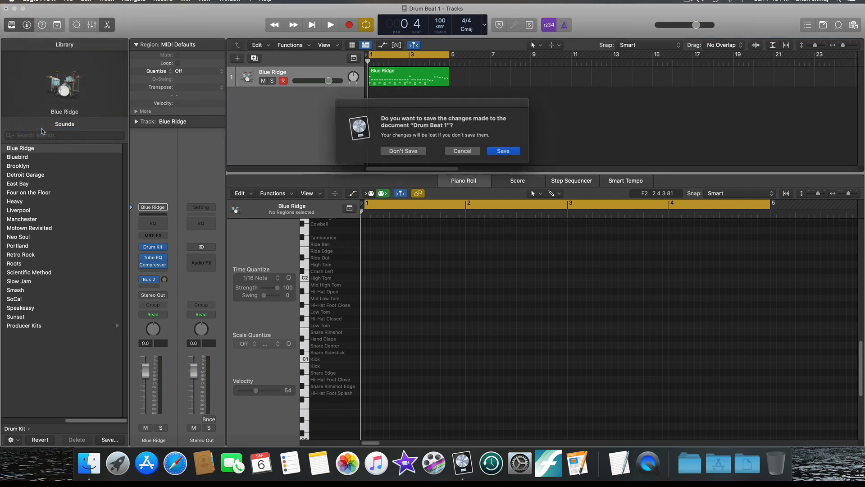
{"action": "left_click", "coordinate": [495, 149]}
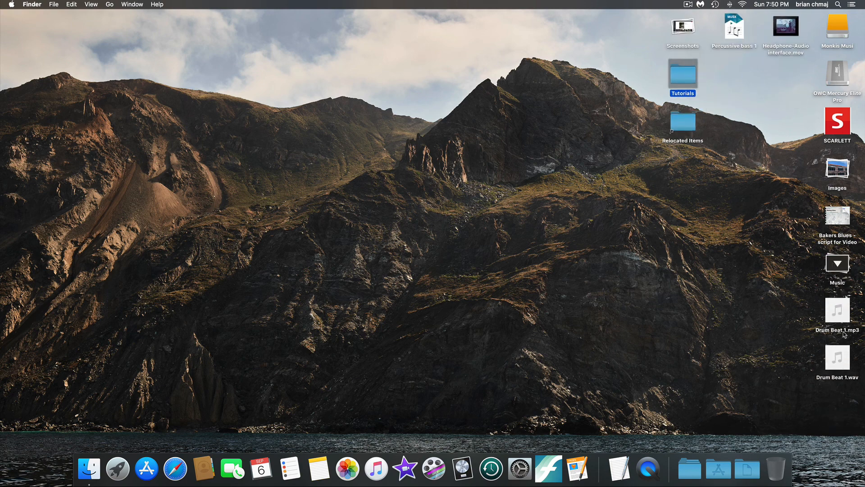
- Select the bounced file Drum Beat 1.mp3 on the desktop
{"action": "mouse_move", "coordinate": [837, 310]}
{"action": "mouse_move", "coordinate": [833, 314]}
{"action": "left_mouse_down"}
{"action": "mouse_move", "coordinate": [566, 278]}
{"action": "mouse_move", "coordinate": [593, 309]}
{"action": "mouse_move", "coordinate": [590, 276]}
{"action": "mouse_move", "coordinate": [598, 296]}
{"action": "mouse_move", "coordinate": [646, 340]}
{"action": "mouse_move", "coordinate": [677, 336]}
{"action": "mouse_move", "coordinate": [708, 285]}
{"action": "mouse_move", "coordinate": [659, 309]}
{"action": "mouse_move", "coordinate": [735, 301]}
{"action": "mouse_move", "coordinate": [738, 283]}
{"action": "mouse_move", "coordinate": [717, 292]}
{"action": "mouse_move", "coordinate": [764, 316]}
{"action": "mouse_move", "coordinate": [743, 291]}
{"action": "mouse_move", "coordinate": [748, 304]}
{"action": "mouse_move", "coordinate": [771, 305]}
{"action": "mouse_move", "coordinate": [744, 298]}
{"action": "mouse_move", "coordinate": [742, 310]}
{"action": "mouse_move", "coordinate": [837, 316]}
{"action": "left_mouse_up"}
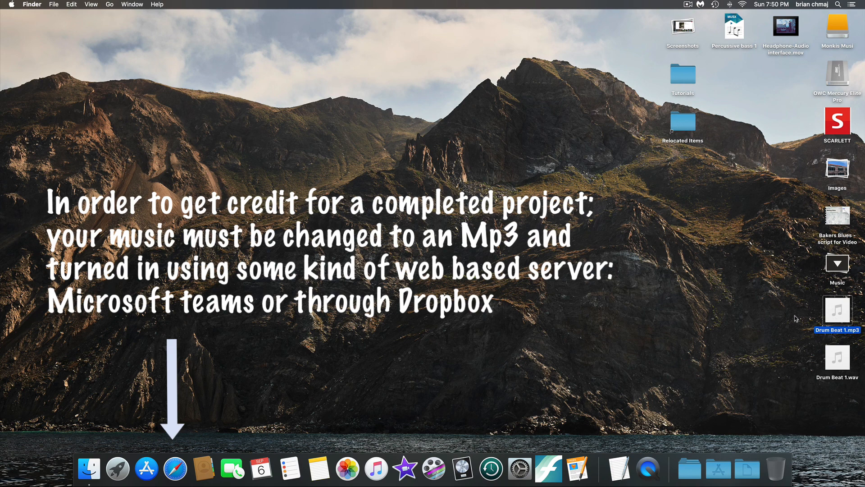
{"action": "left_click", "coordinate": [169, 470]}
{"action": "mouse_move", "coordinate": [830, 315]}
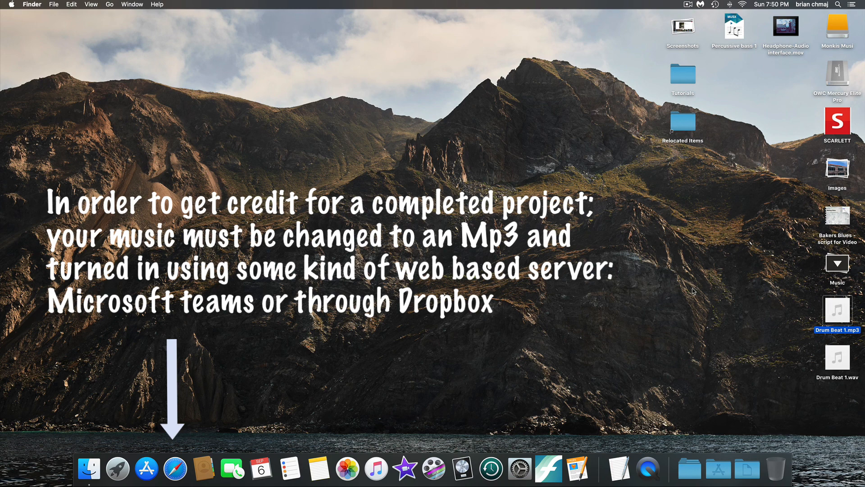